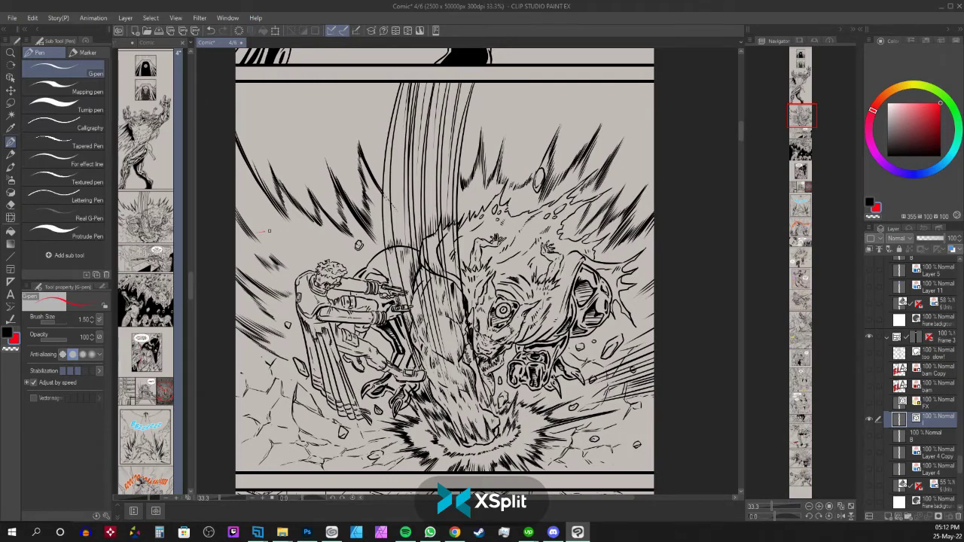
Sketch one horizontal and one vertical red guide line across the inked fight panel, then undo both
drag(268, 231, 690, 239)
drag(444, 229, 452, 448)
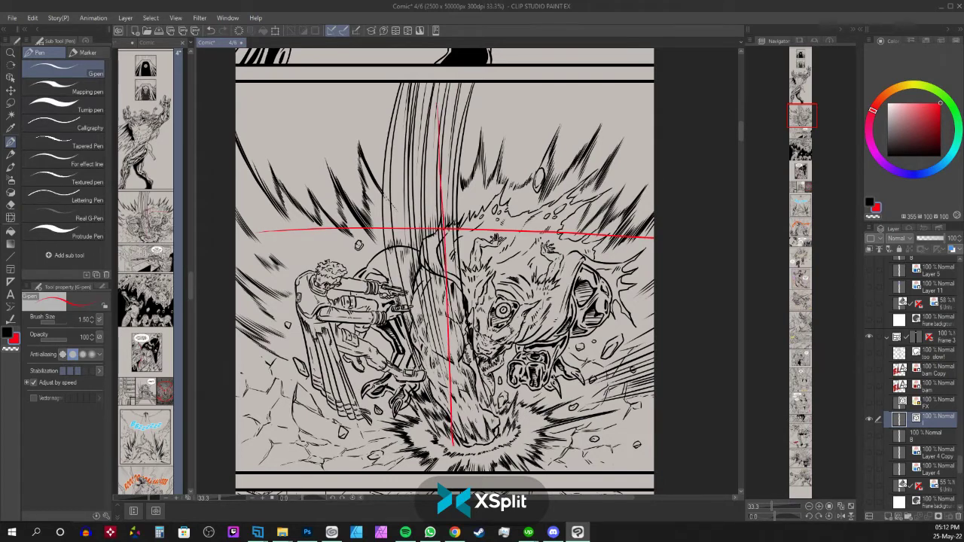
key(ctrl+z)
key(ctrl+z)
mouse_move(300, 100)
mouse_down()
mouse_move(299, 131)
mouse_move(347, 136)
mouse_move(315, 131)
mouse_move(327, 99)
mouse_move(320, 122)
mouse_up()
drag(336, 104, 335, 104)
drag(340, 100, 341, 101)
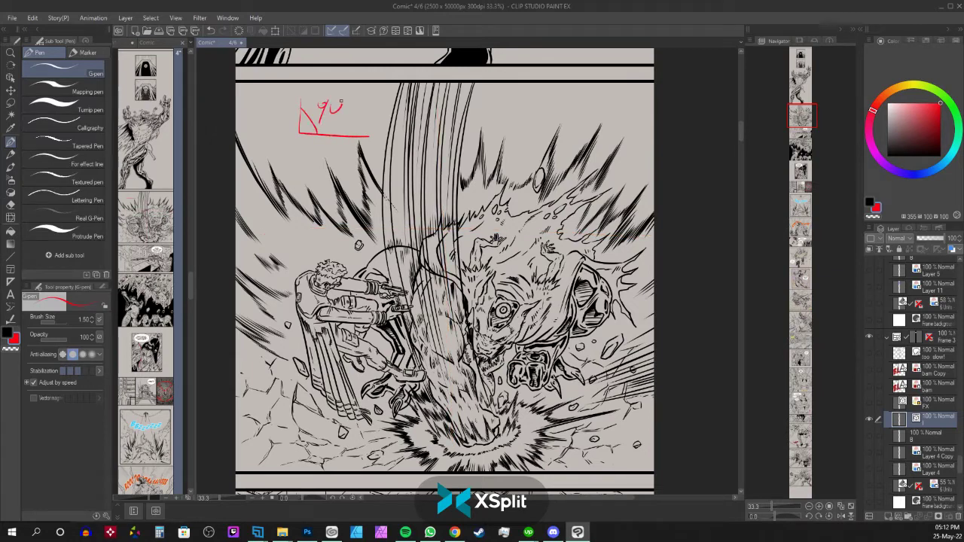
key(ctrl+z)
key(ctrl+z)
key(ctrl+z)
key(ctrl+z)
key(ctrl+z)
key(ctrl+z)
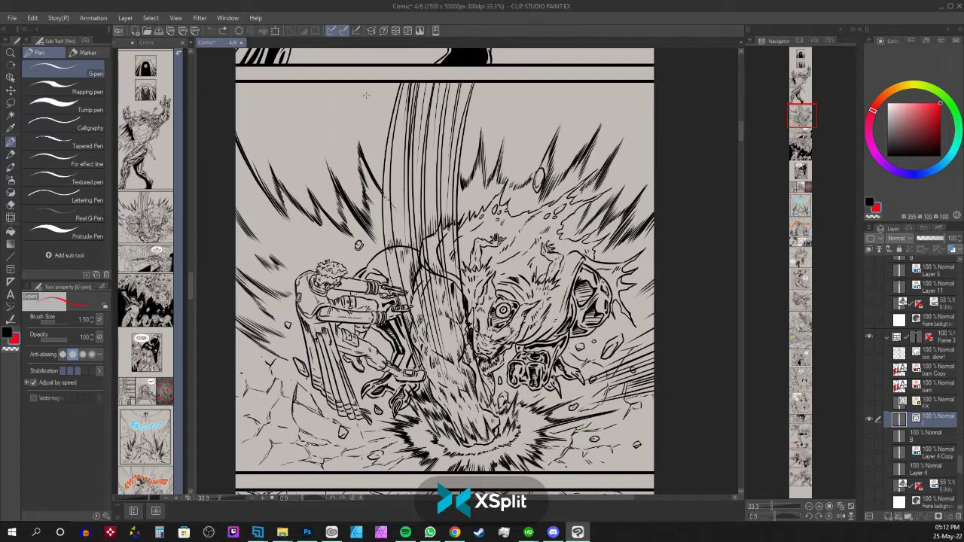
Add a new raster layer above the inks and sketch a red right angle labelled 90 beside a smaller tilted angle
key(ctrl+shift+n)
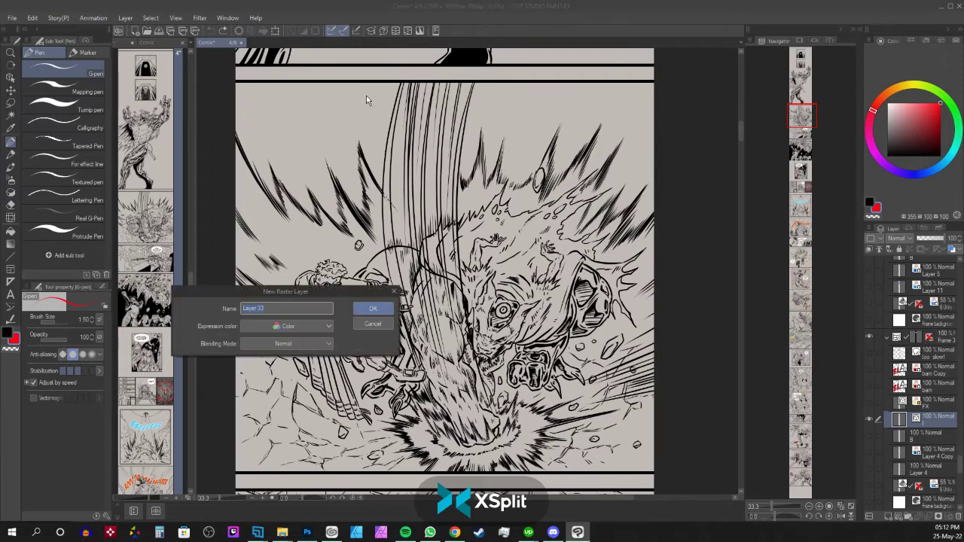
key(Return)
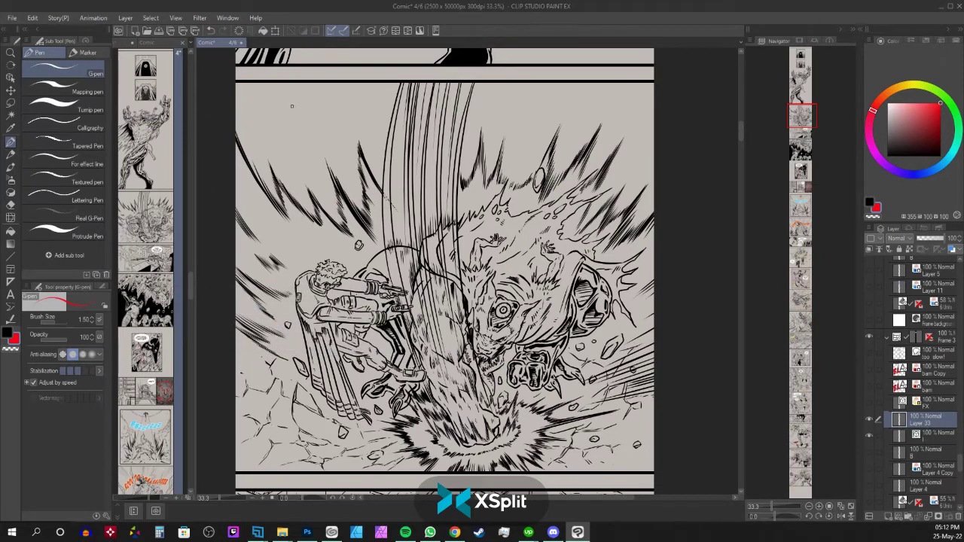
mouse_move(292, 98)
mouse_down()
mouse_move(292, 133)
mouse_move(329, 132)
mouse_move(308, 115)
mouse_move(313, 122)
mouse_move(326, 106)
mouse_up()
mouse_move(351, 103)
mouse_down()
mouse_move(354, 123)
mouse_move(378, 114)
mouse_move(367, 122)
mouse_up()
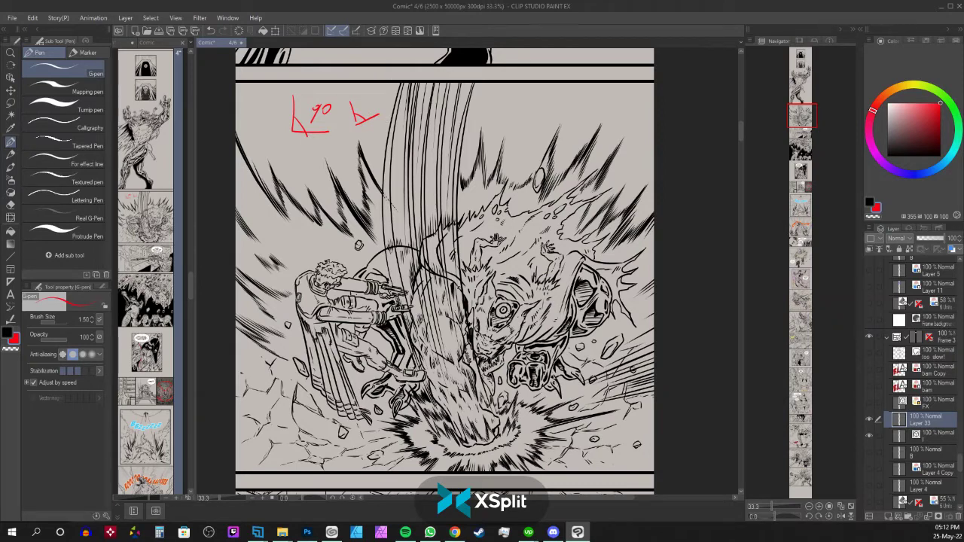
Try red tilt lines through the gunman, the creature's arm and the creature's head, then undo them
drag(277, 165, 375, 450)
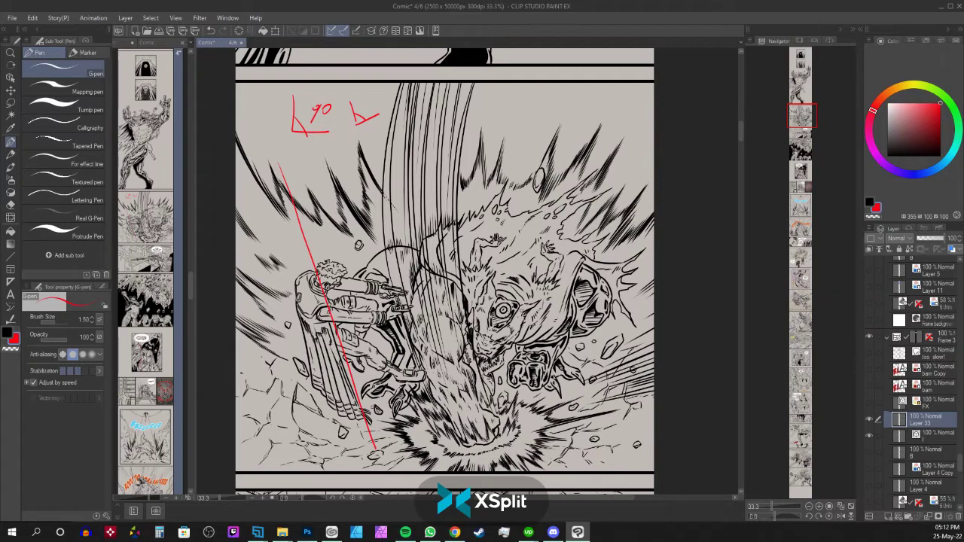
mouse_move(428, 87)
mouse_down()
mouse_move(433, 284)
mouse_move(468, 435)
mouse_up()
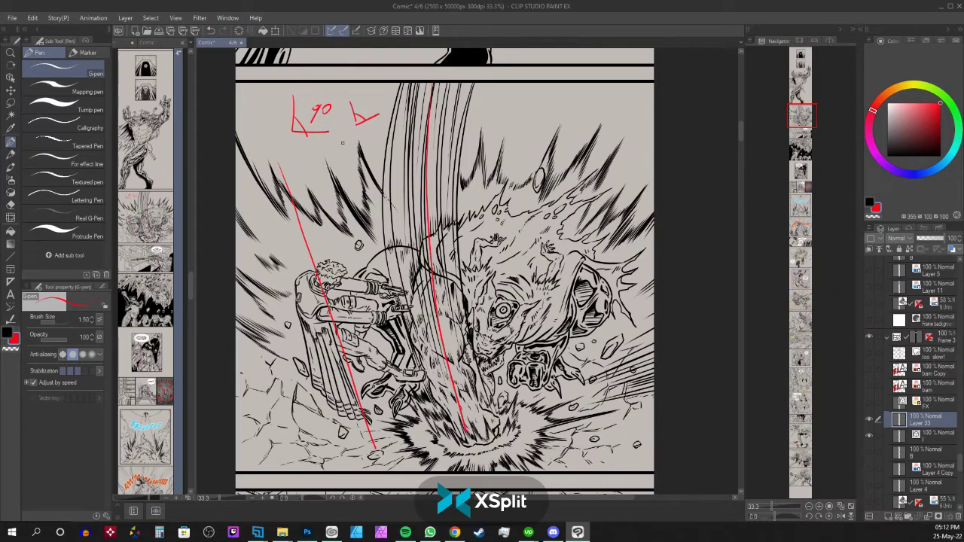
key(ctrl+z)
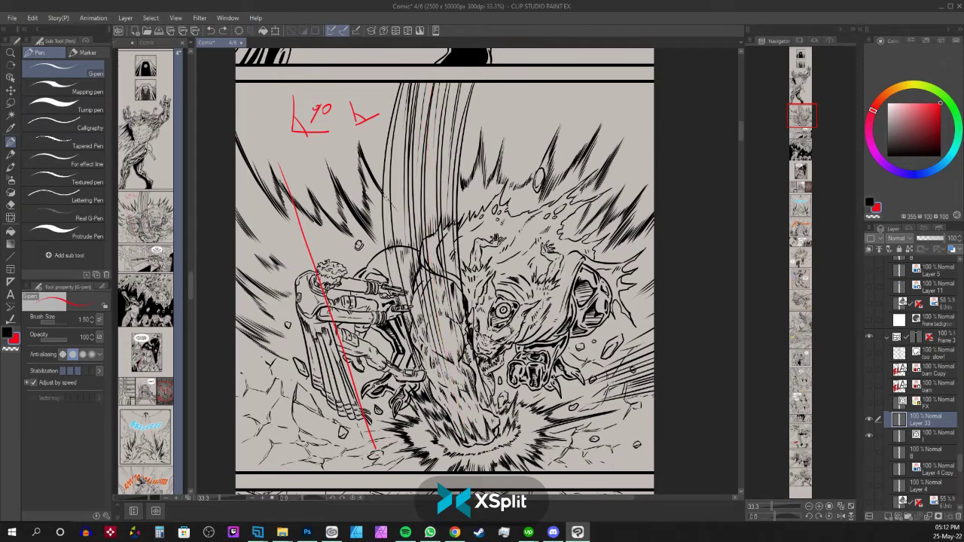
drag(452, 441, 594, 103)
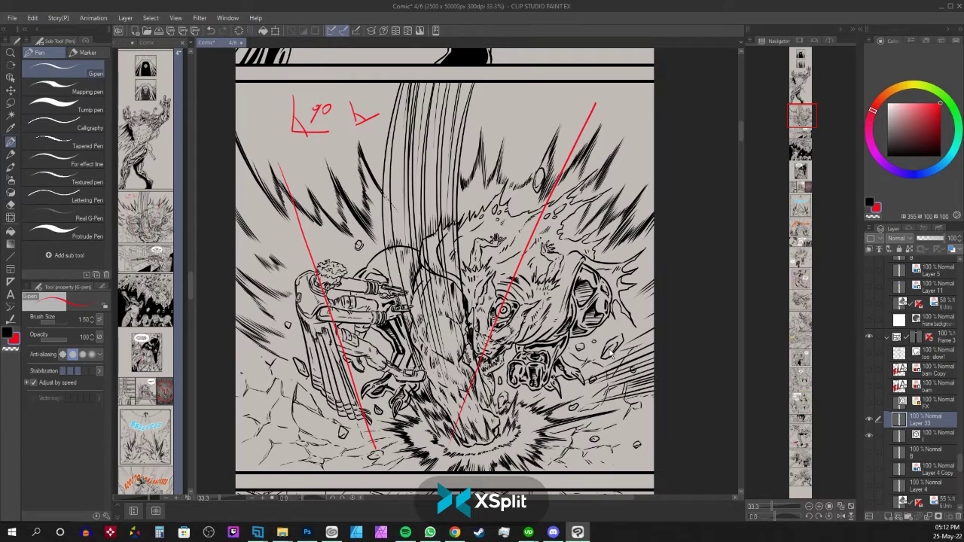
key(ctrl)
key(ctrl+z)
key(ctrl+z)
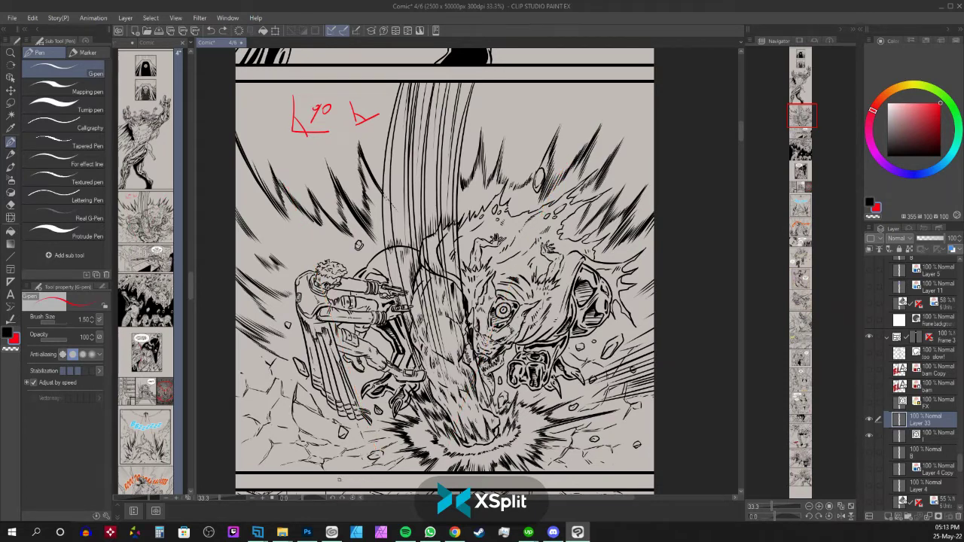
Hide Layer 33 and the inked layer, then show the Layer 4 rough sketch and make it active
click(869, 418)
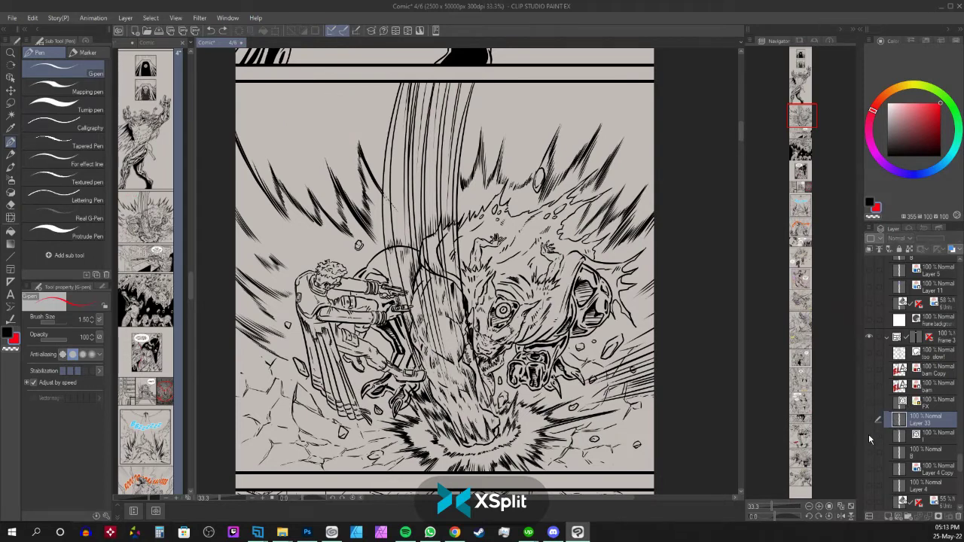
click(869, 435)
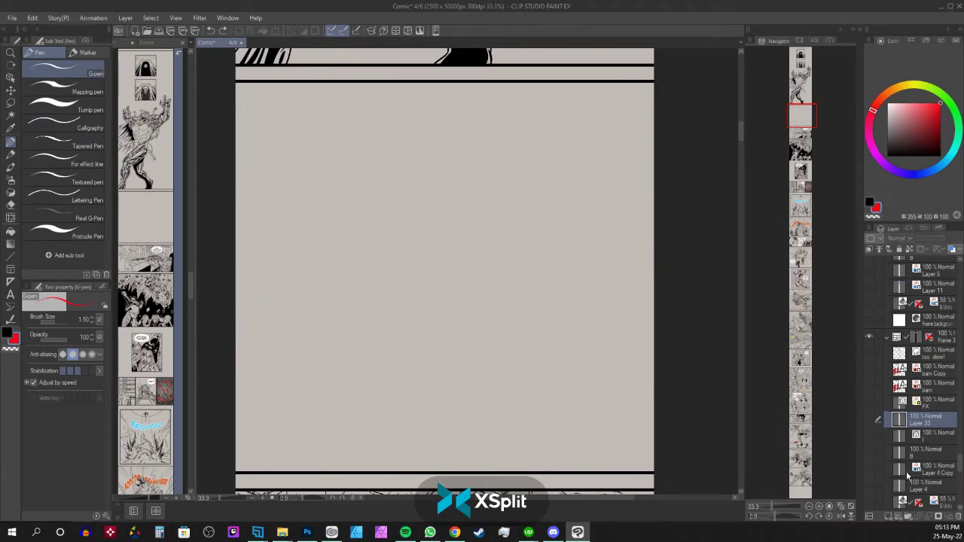
click(869, 485)
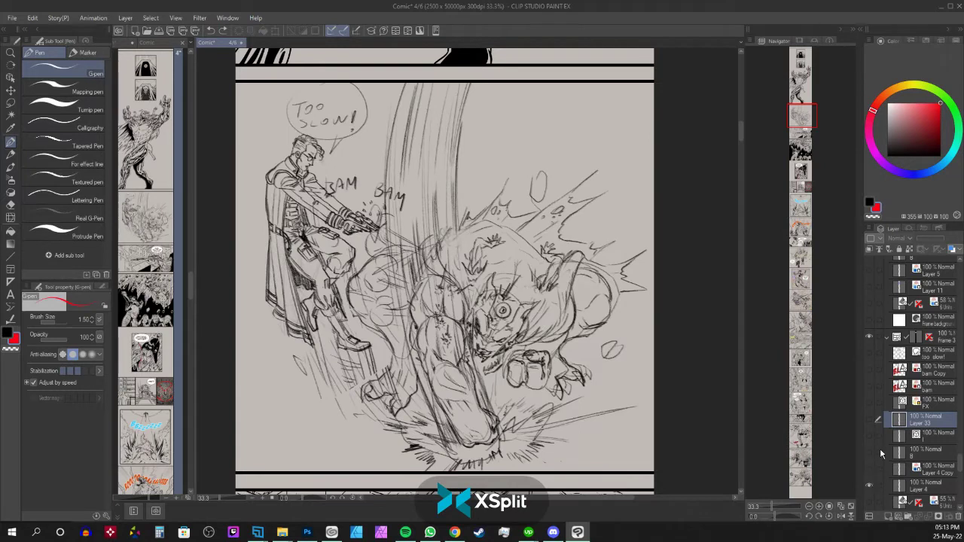
click(934, 491)
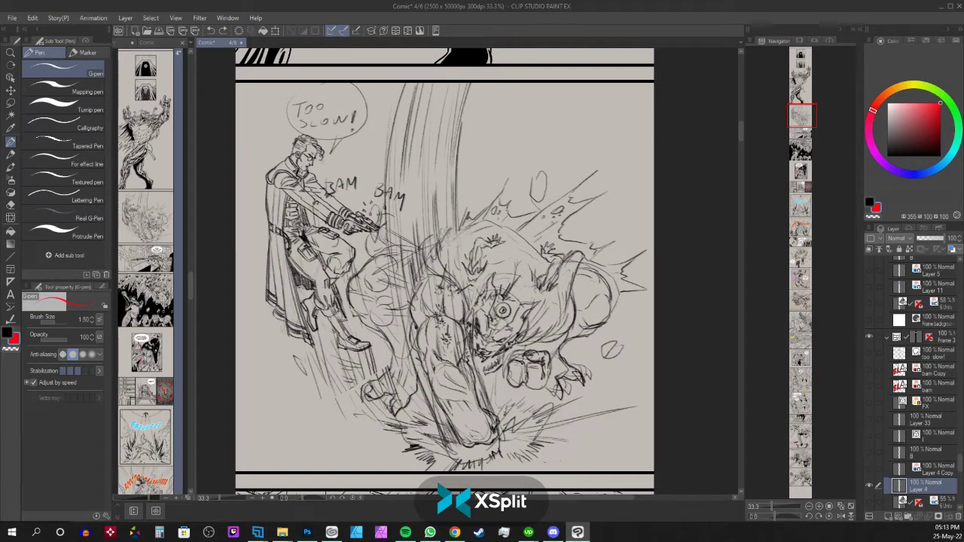
Draw red diagonal lines across the creature in the rough sketch, then undo them
drag(610, 98, 445, 439)
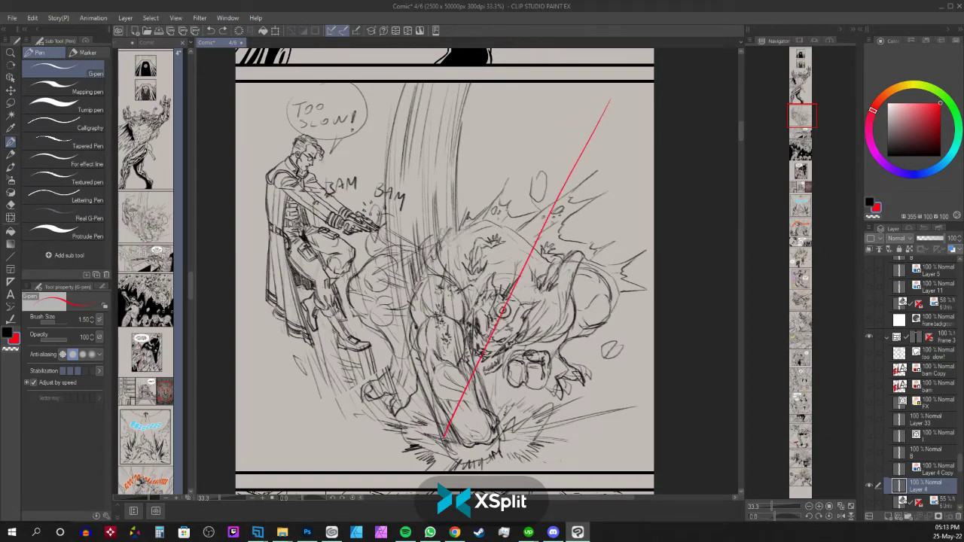
mouse_move(550, 85)
mouse_down()
mouse_move(498, 444)
mouse_move(637, 132)
mouse_move(427, 168)
mouse_move(477, 429)
mouse_up()
key(ctrl+z)
key(ctrl+z)
key(ctrl+z)
key(ctrl+z)
Mark the standing gunman's lean with red lines along the body and a horizontal line at chest height, then undo them
drag(331, 418, 275, 96)
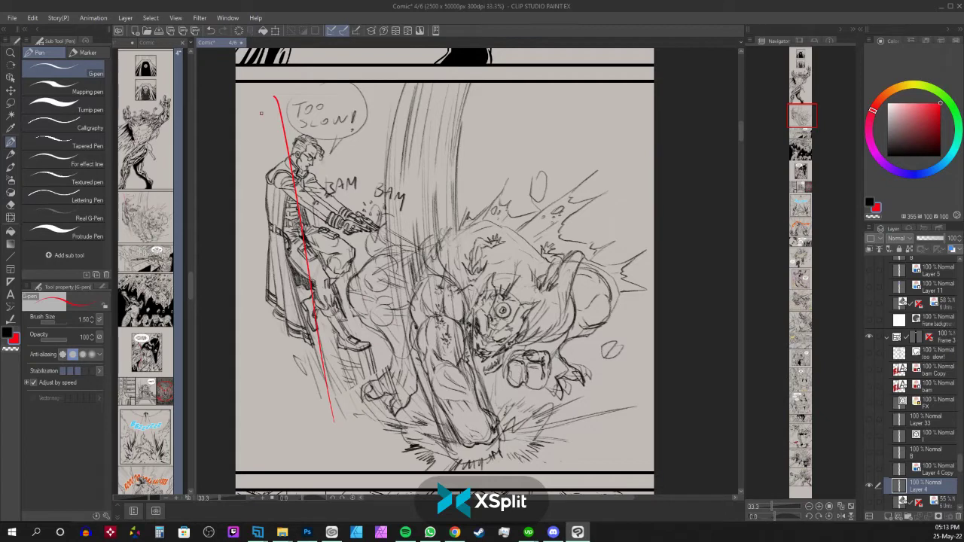
drag(241, 200, 625, 199)
drag(305, 109, 297, 202)
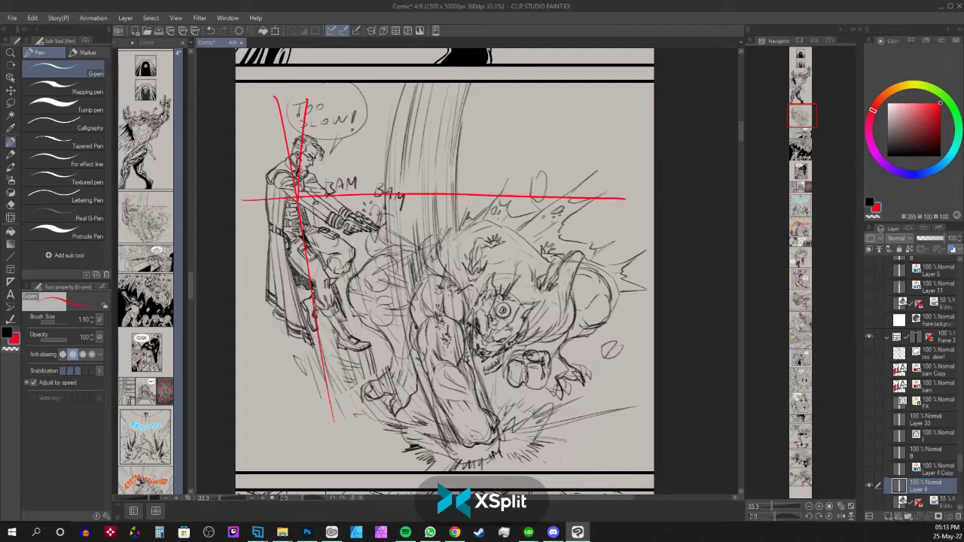
drag(251, 105, 330, 255)
key(ctrl+z)
key(ctrl+z)
key(ctrl+z)
key(ctrl+z)
key(ctrl+z)
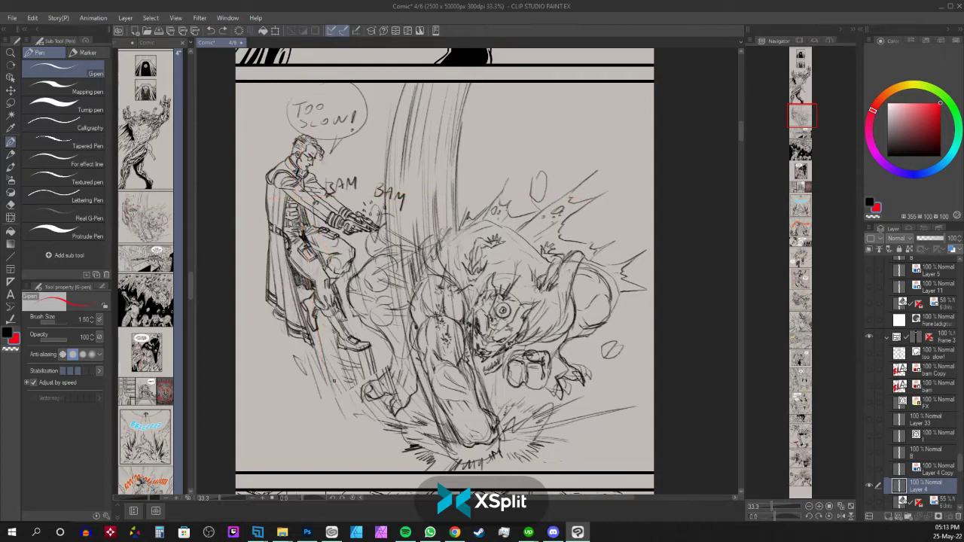
Swap Layer 4 for the Layer 4 Copy sketch, make it active and turn off its blue layer color
click(870, 486)
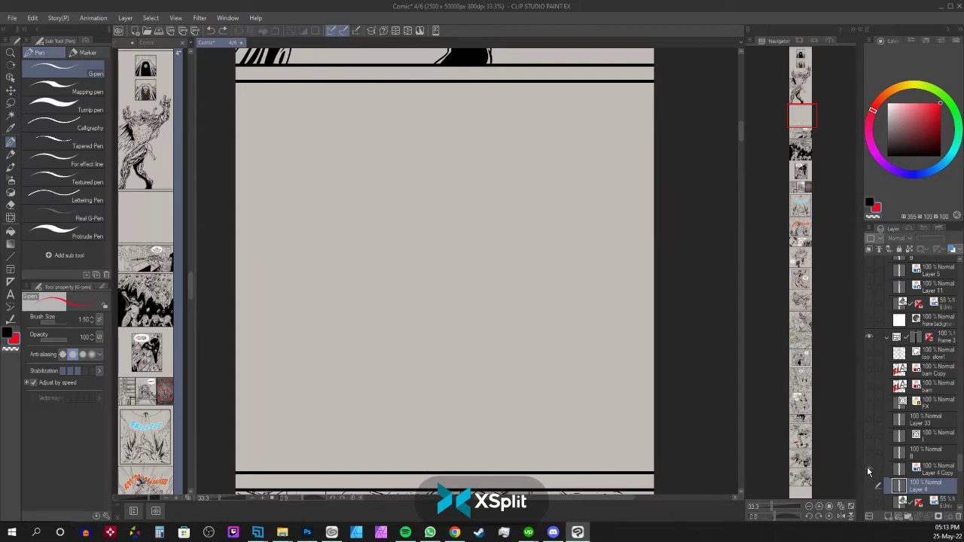
click(866, 467)
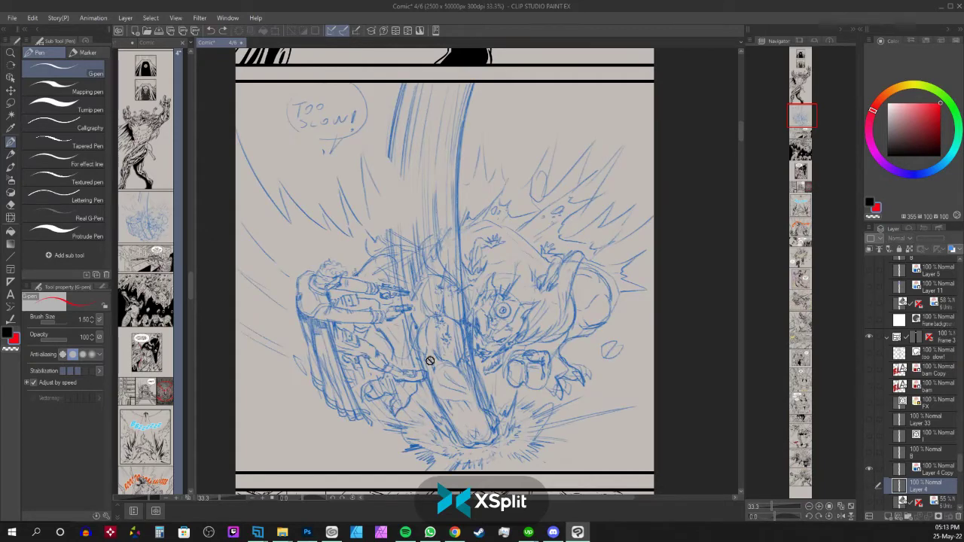
click(933, 470)
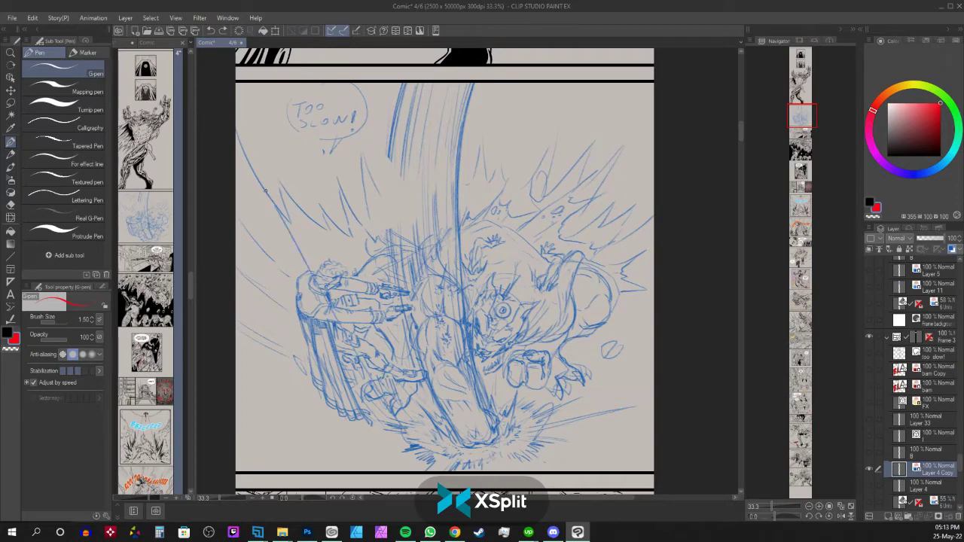
click(951, 248)
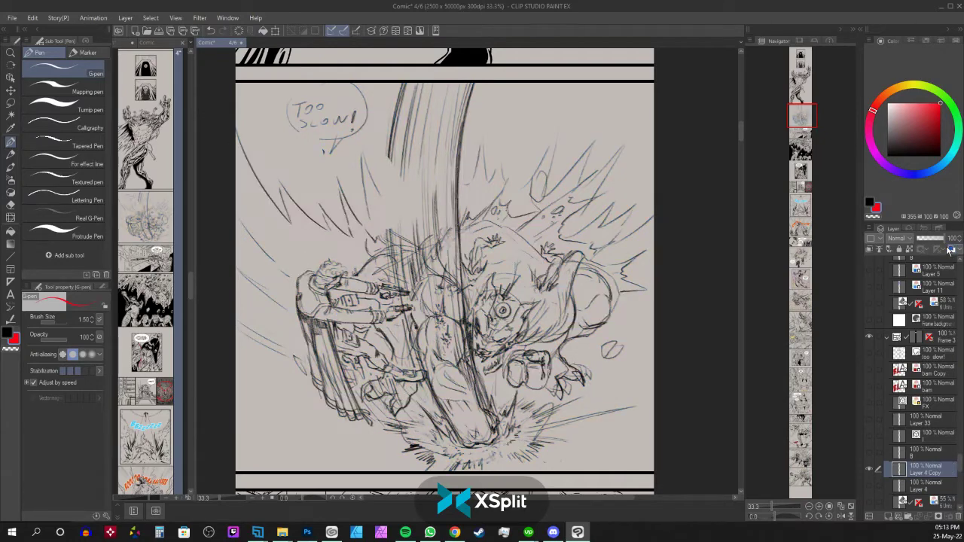
Try single red diagonals through the crouching gunman, one steep and one reaching the creature's fist, undoing each
mouse_move(376, 420)
mouse_down()
mouse_move(391, 441)
mouse_move(245, 134)
mouse_up()
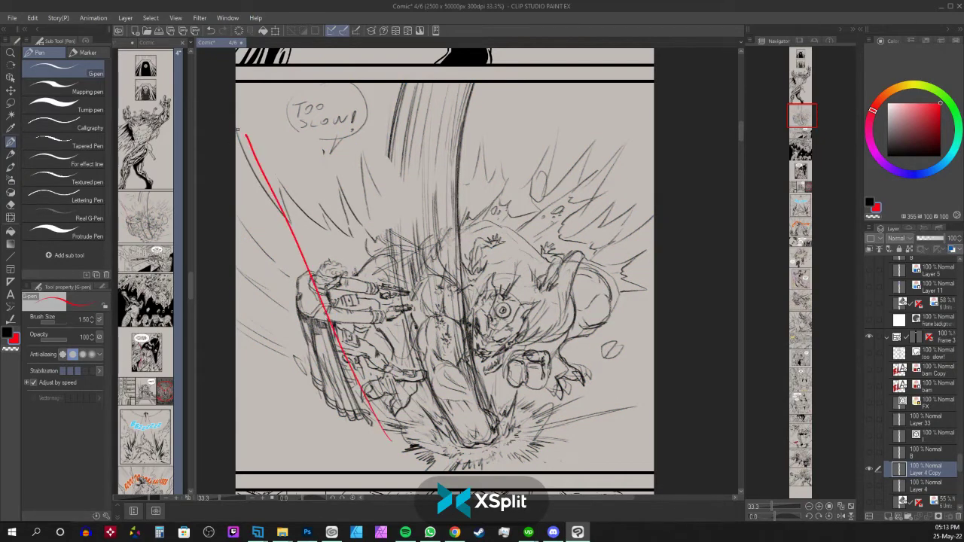
key(ctrl+z)
drag(247, 256, 503, 439)
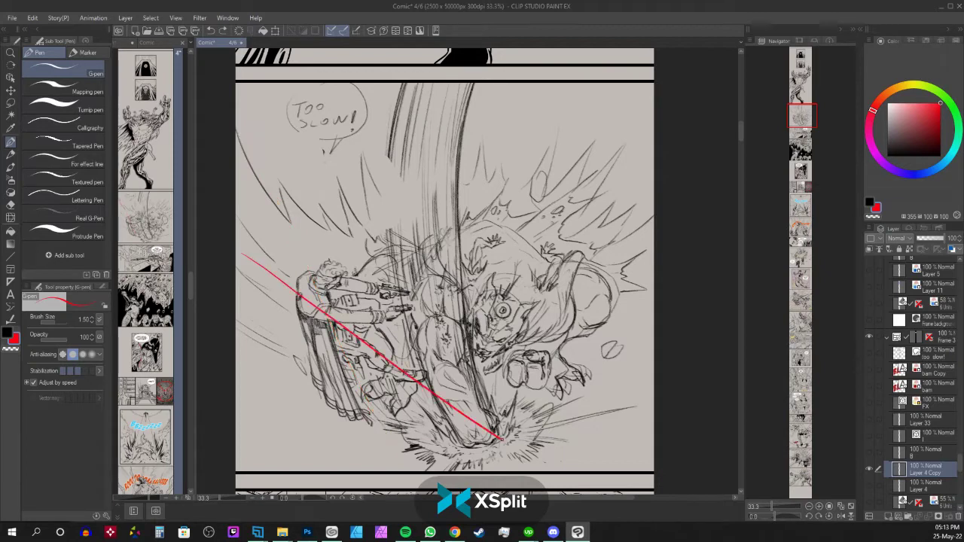
key(ctrl+z)
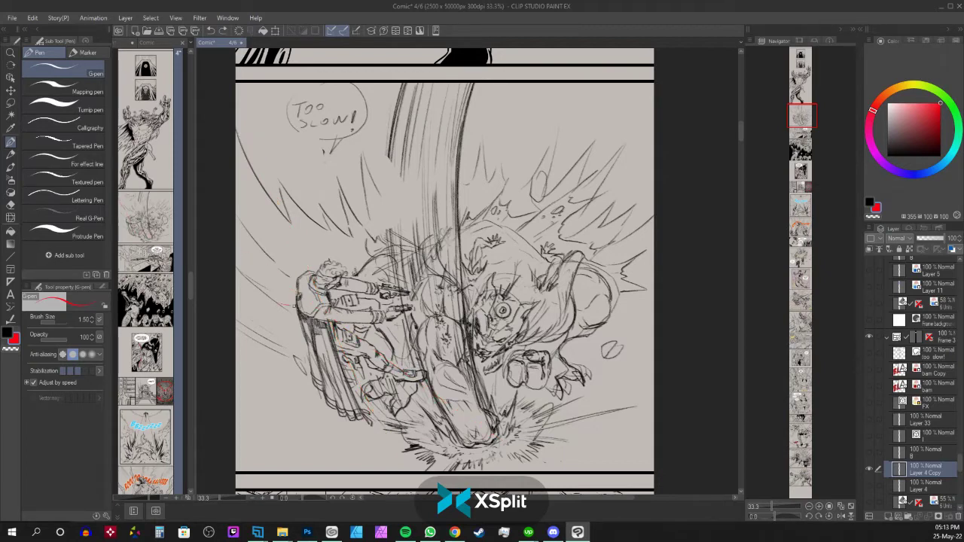
Draw two red lines along the gunman's arms converging on the creature's eye, then undo both
drag(284, 305, 519, 310)
drag(238, 270, 520, 309)
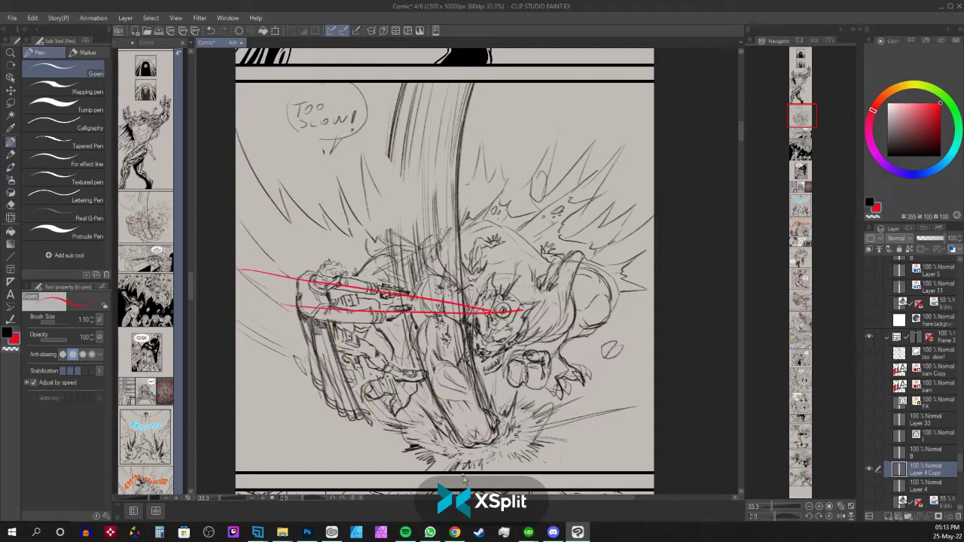
key(ctrl+z)
key(ctrl+z)
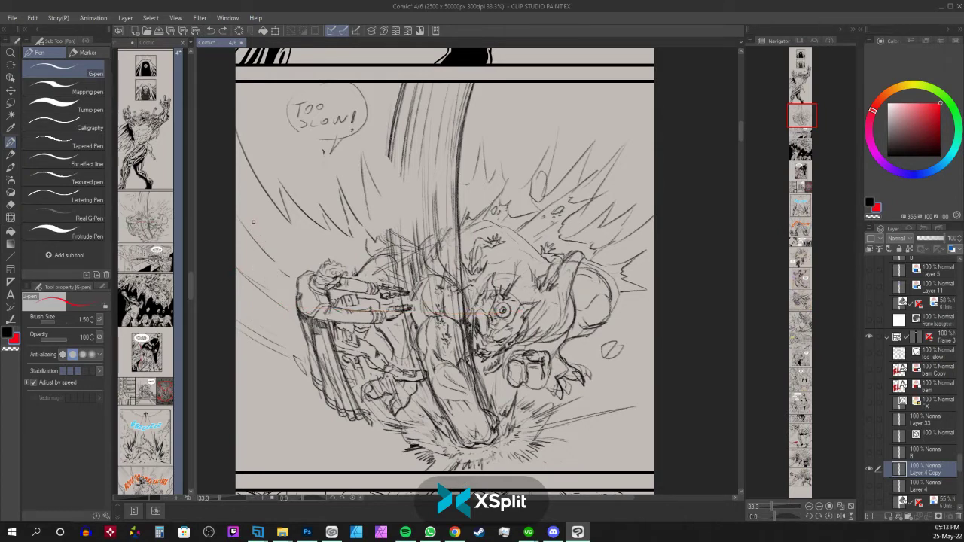
Sketch red diagonals through the gunman toward the fist, add a ground line and an angle mark where they meet, then undo everything
drag(258, 224, 427, 381)
drag(468, 424, 235, 186)
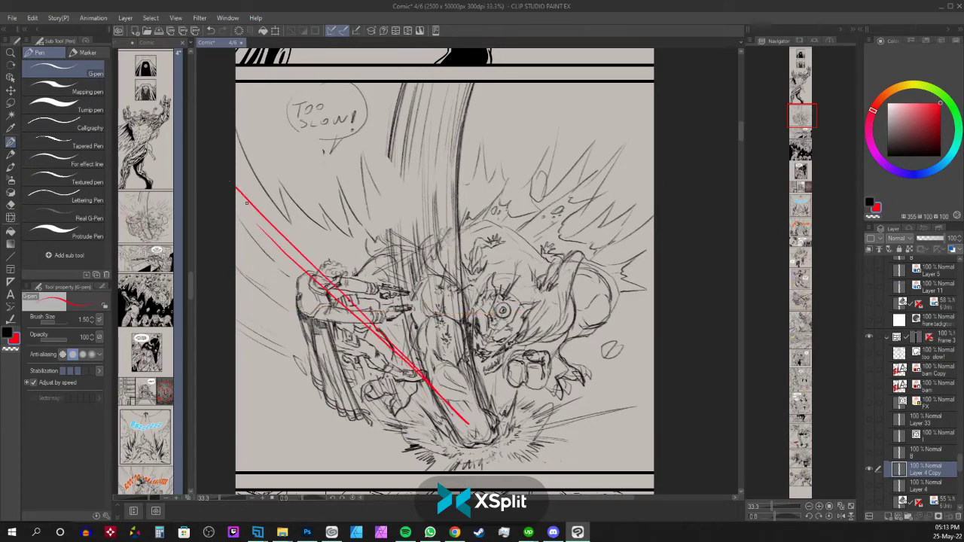
drag(288, 434, 575, 440)
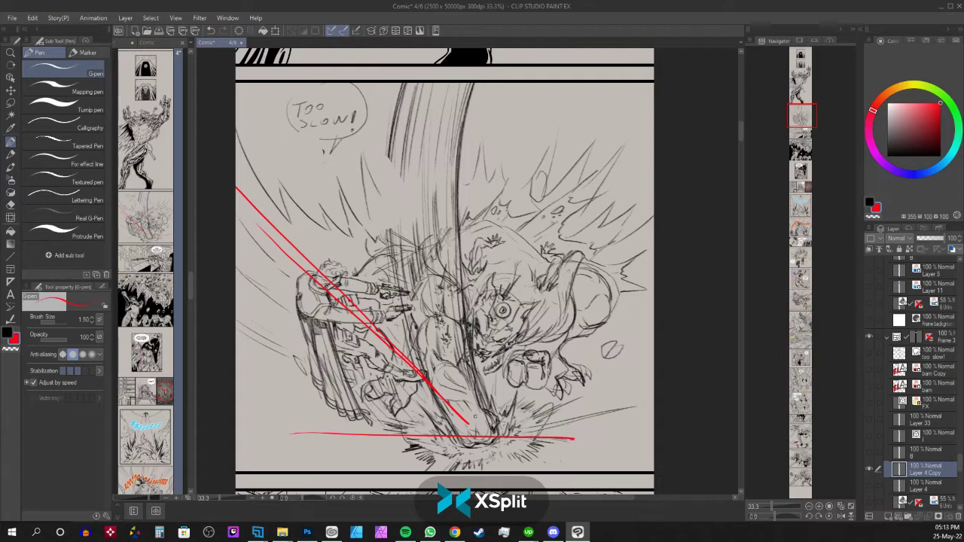
key(ctrl+z)
drag(253, 422, 570, 431)
drag(459, 408, 444, 432)
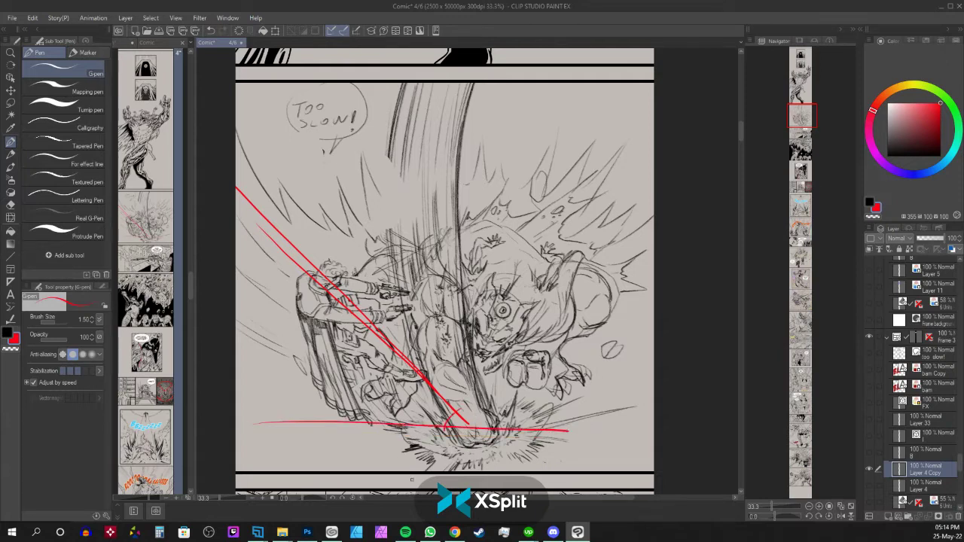
key(ctrl+z)
key(ctrl+z)
key(ctrl+z)
key(ctrl+z)
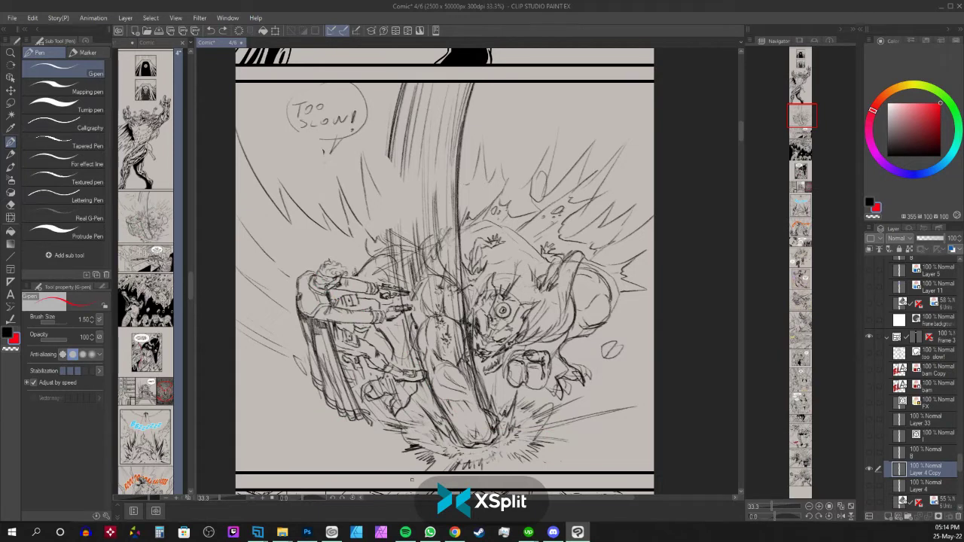
Hide the Layer 4 Copy sketch and show the gunman's 3D mannequin layer at the bottom of the Frame 3 folder
scroll(960, 467, down, 3)
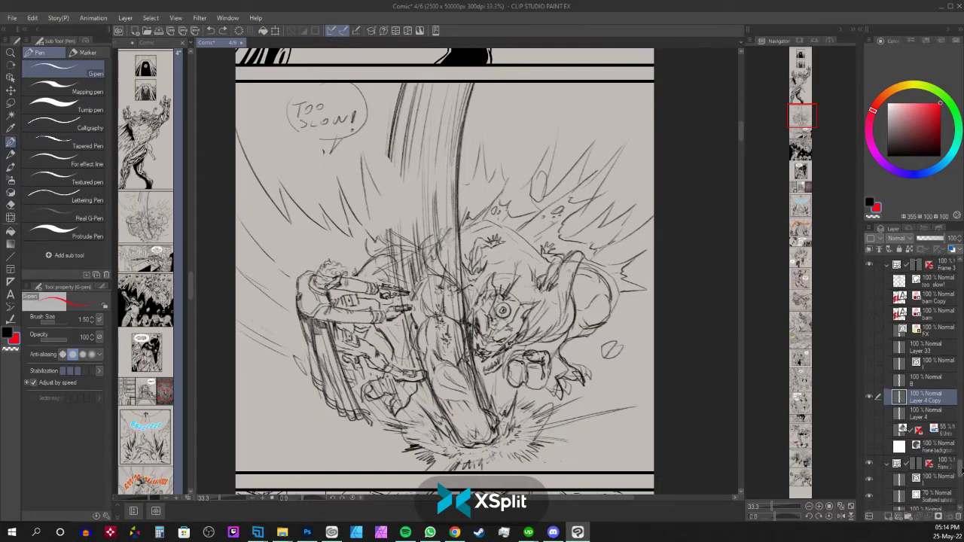
scroll(960, 467, down, 1)
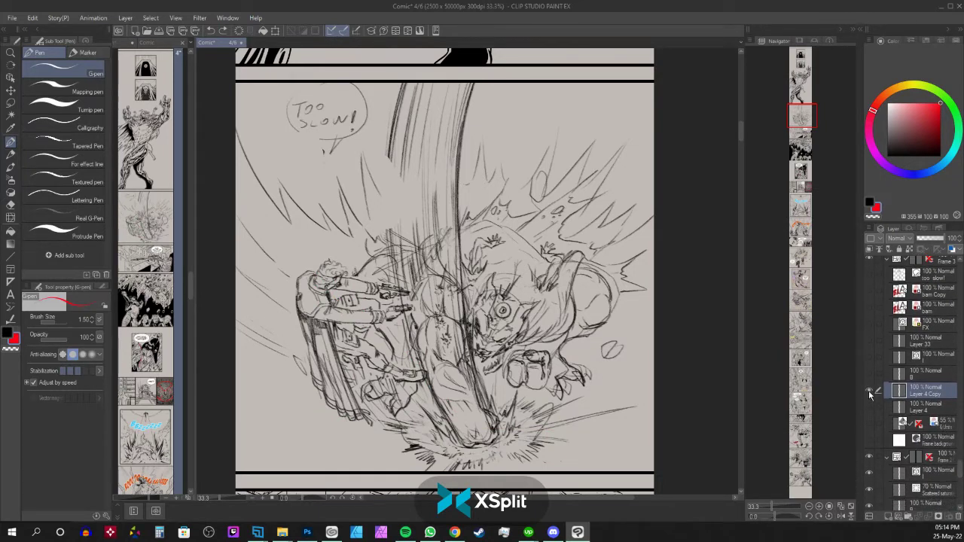
click(869, 390)
click(868, 423)
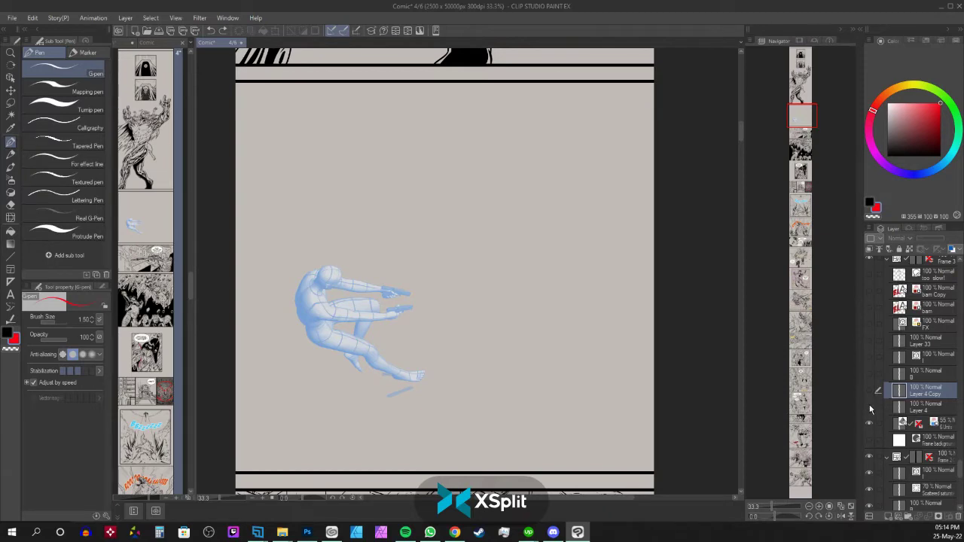
Show the Layer 4 sketch and reposition the 3D mannequin so it overlaps the standing gunman
click(868, 406)
click(932, 405)
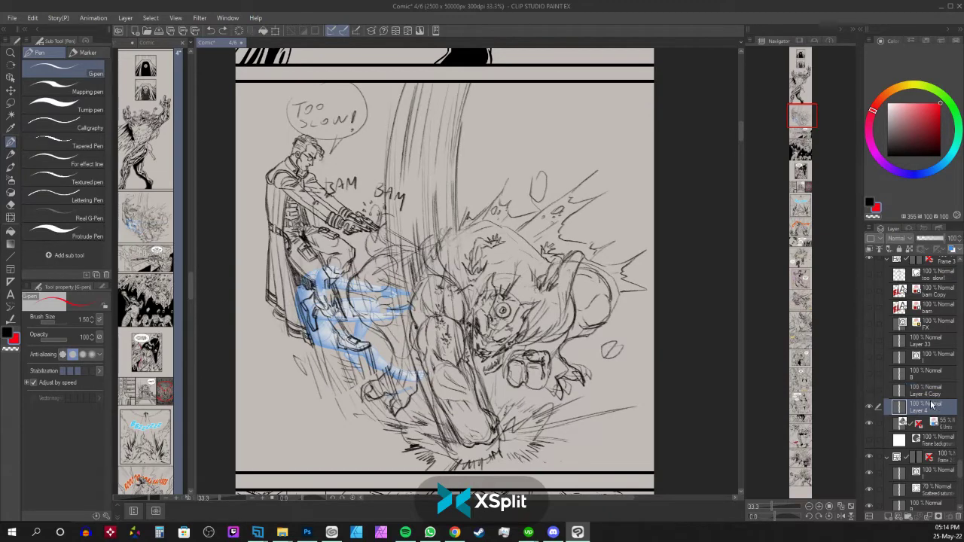
key(o)
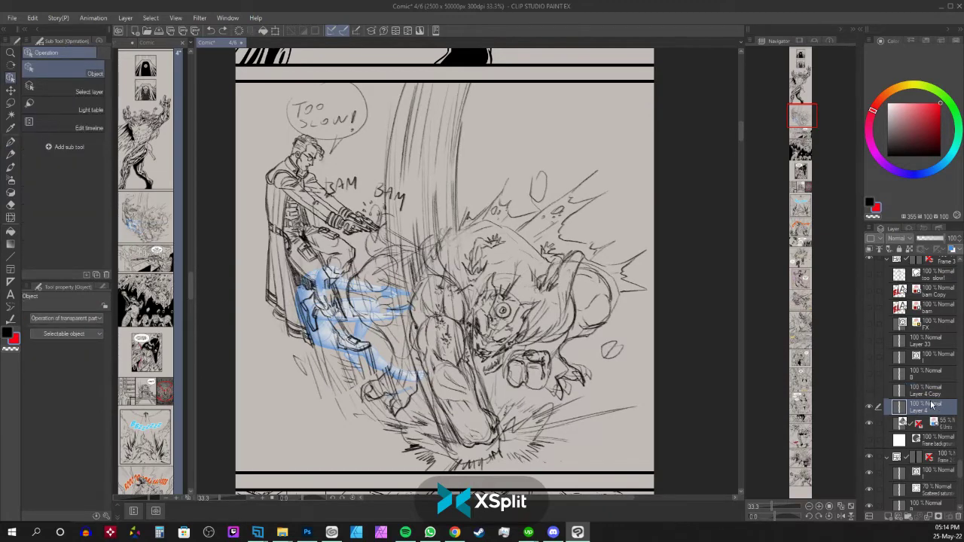
click(937, 423)
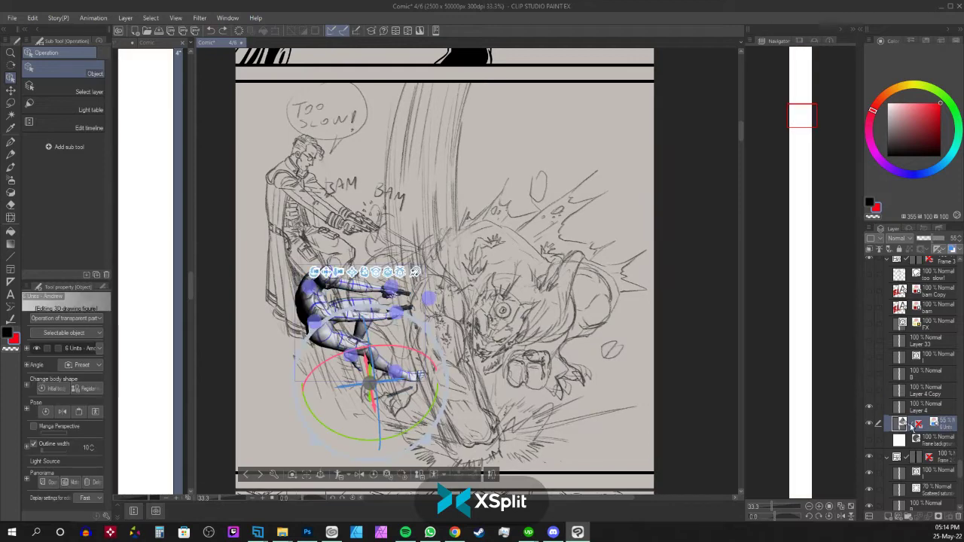
drag(316, 272, 264, 145)
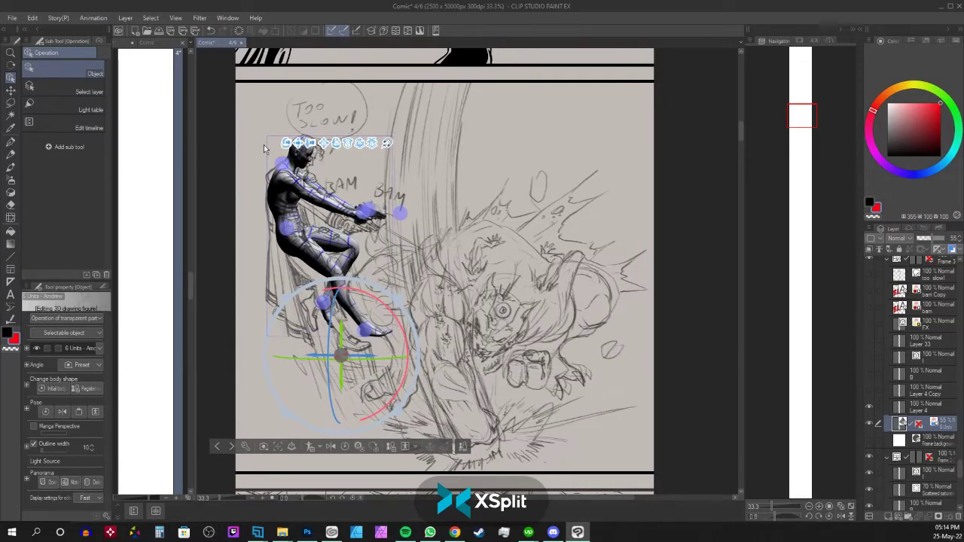
Toggle the 3D mannequin layer off and on to compare its pose with the standing gunman sketch
click(870, 427)
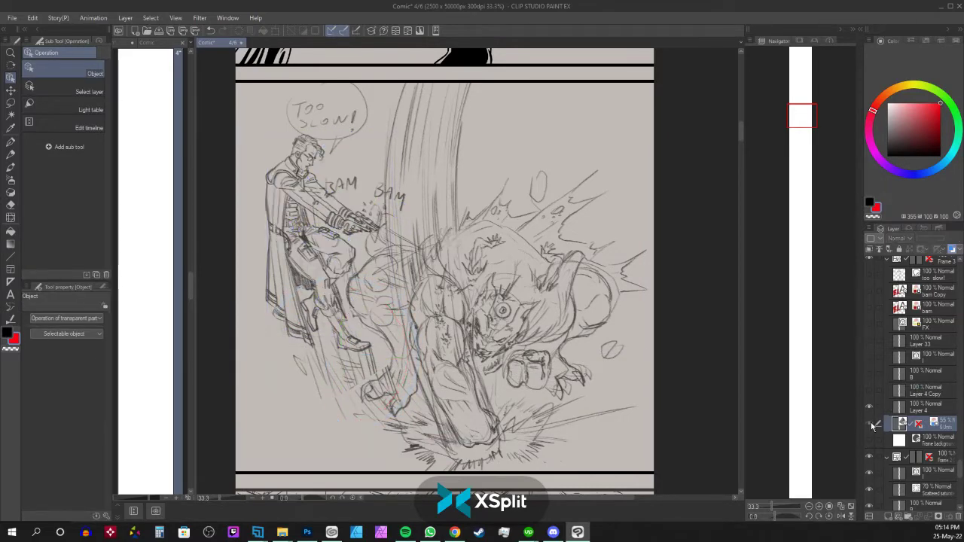
click(871, 426)
click(871, 426)
click(871, 426)
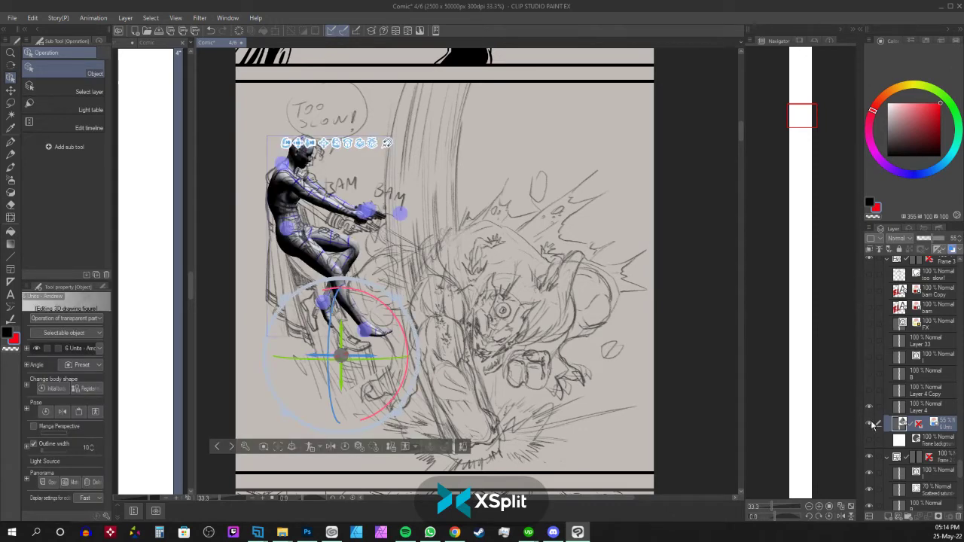
click(871, 426)
click(871, 426)
Tilt the 3D view so the mannequin is seen from higher up, and hide the Layer 4 sketch
drag(285, 143, 289, 239)
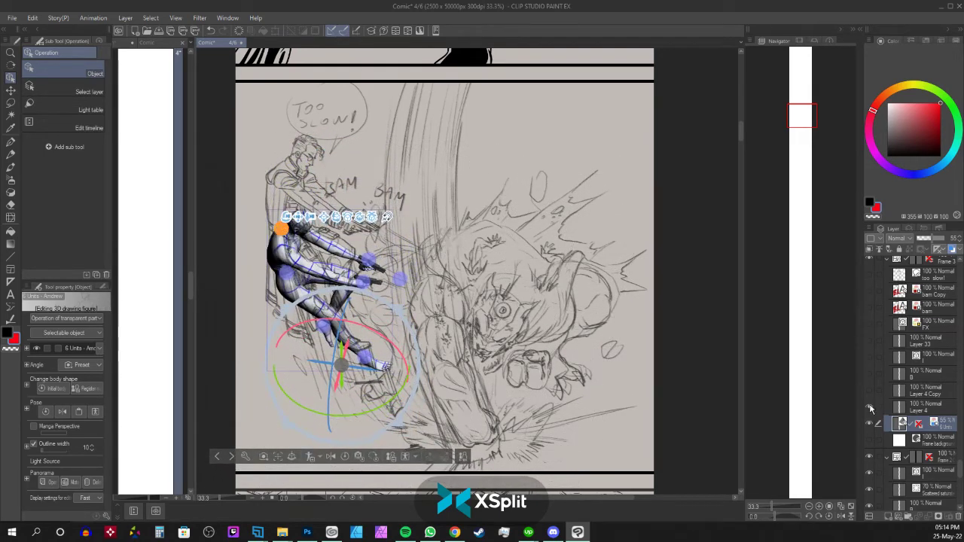
click(874, 404)
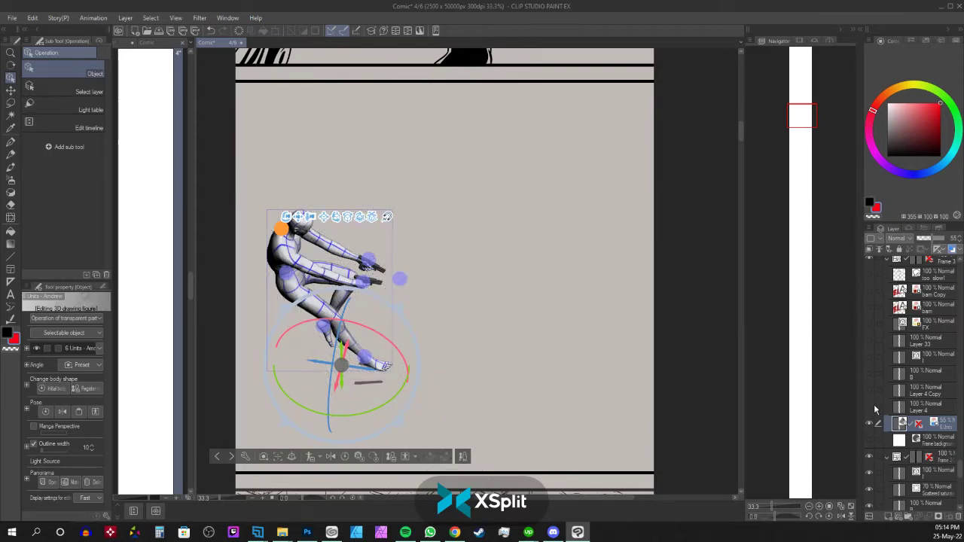
click(874, 404)
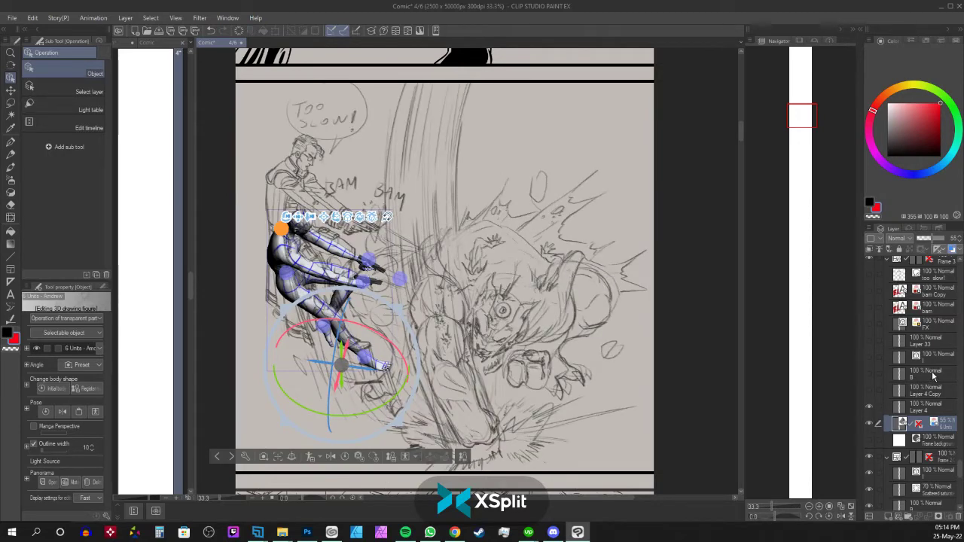
click(935, 343)
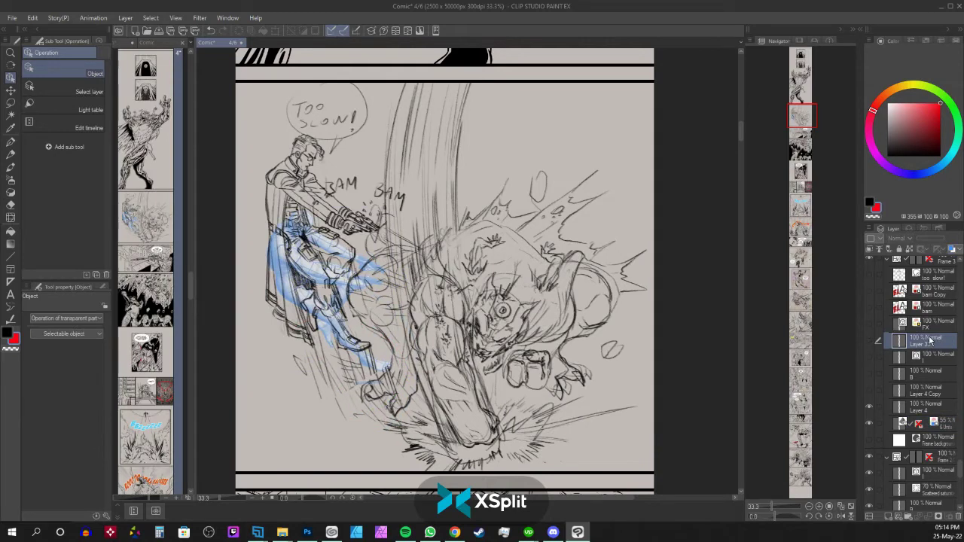
click(870, 407)
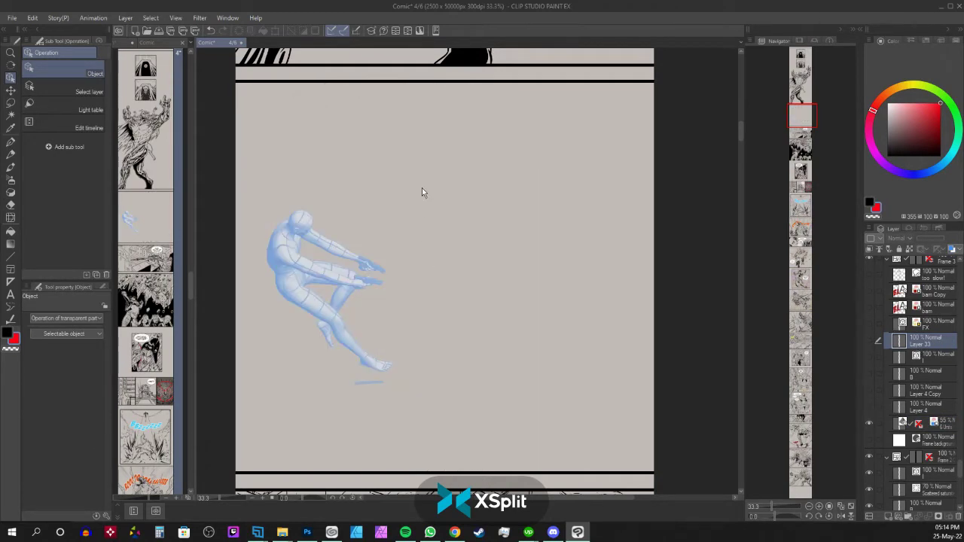
Show Layer 33 and draw a red right angle labelled 90 with a smaller tilted angle beside it above the mannequin
click(934, 355)
click(933, 342)
key(p)
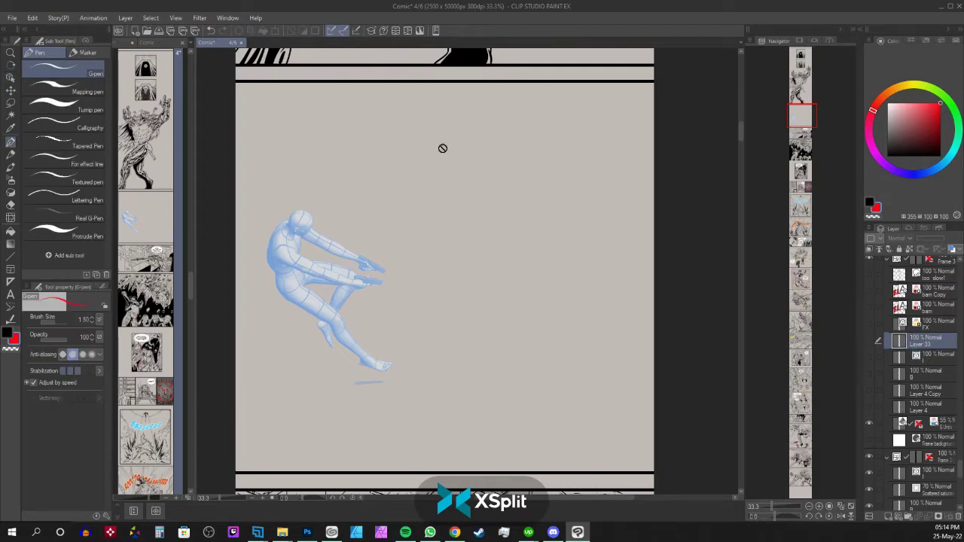
click(869, 340)
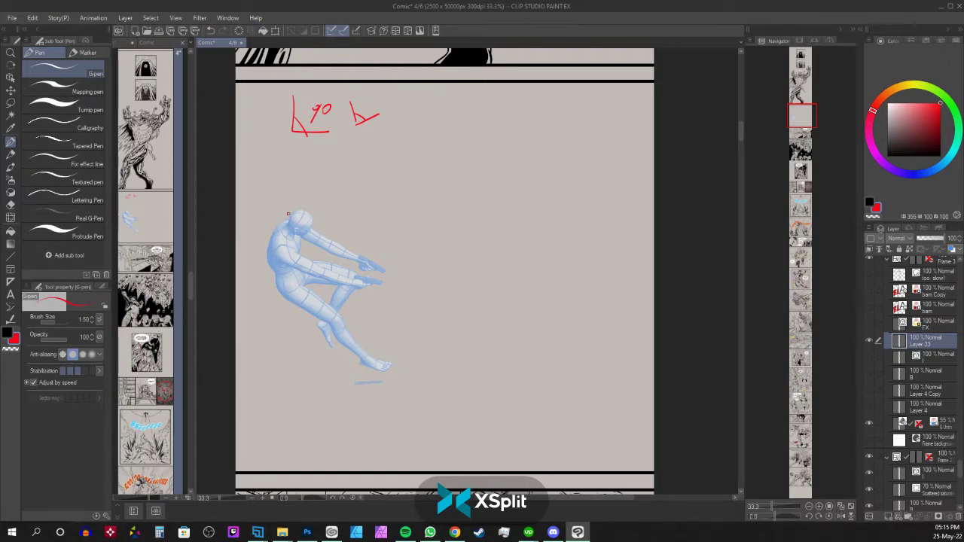
Draw tilted red boxes over the mannequin's upper body and hips, and undo both
mouse_move(288, 213)
mouse_down()
mouse_move(275, 256)
mouse_move(306, 218)
mouse_move(288, 212)
mouse_up()
mouse_move(298, 259)
mouse_down()
mouse_move(280, 292)
mouse_move(296, 297)
mouse_move(298, 258)
mouse_up()
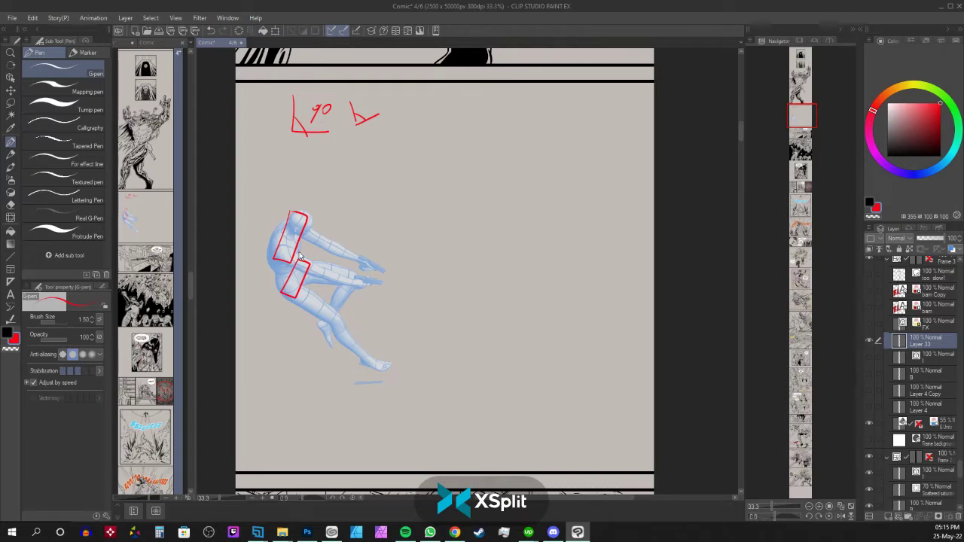
key(ctrl+z)
key(ctrl+z)
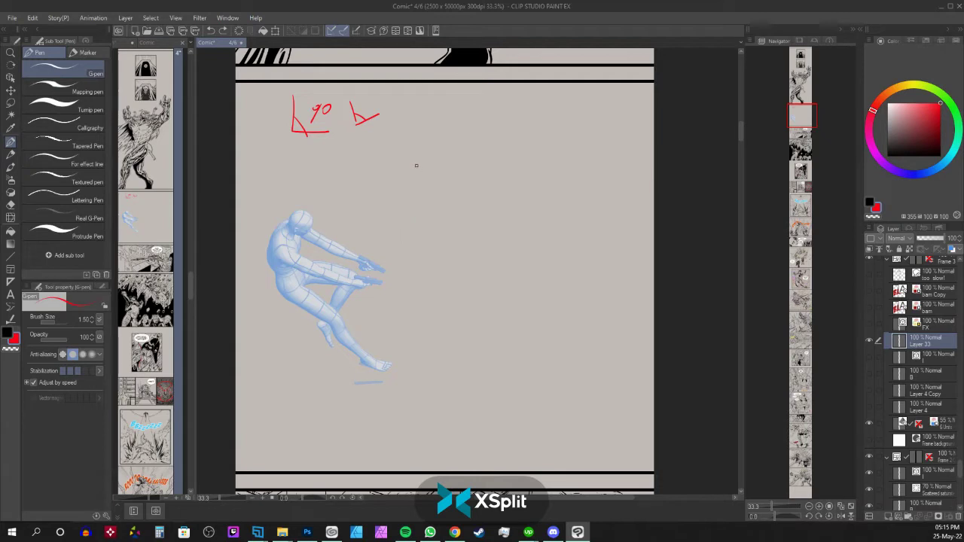
Draw a stiff upright red figure beside the mannequin, with level shoulder and hip boxes, straight torso, head and first arm
mouse_move(416, 157)
mouse_down()
mouse_move(452, 171)
mouse_move(475, 171)
mouse_up()
mouse_move(474, 161)
mouse_down()
mouse_move(440, 241)
mouse_move(459, 242)
mouse_move(440, 257)
mouse_move(461, 243)
mouse_up()
drag(414, 171, 418, 247)
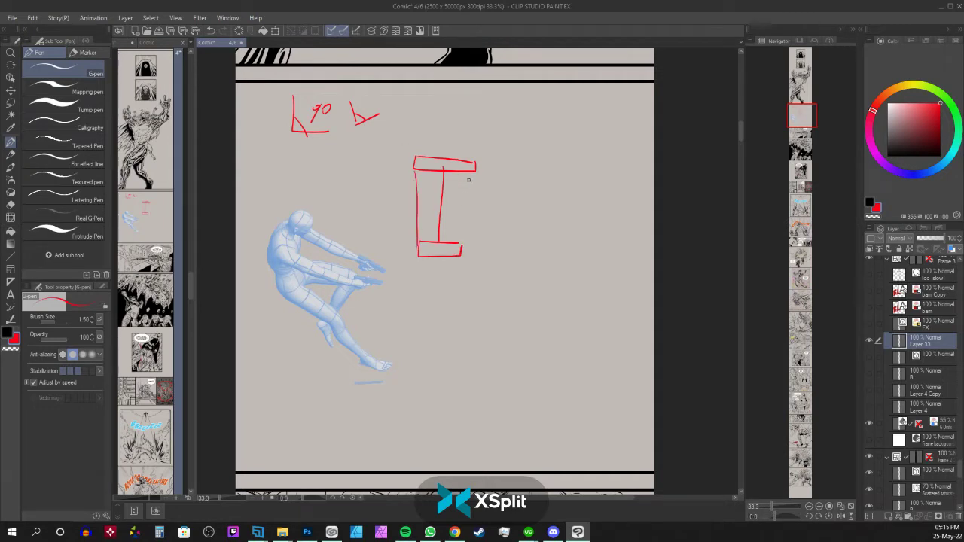
drag(471, 173, 460, 245)
mouse_move(447, 156)
mouse_down()
mouse_move(435, 146)
mouse_move(452, 113)
mouse_move(456, 146)
mouse_move(411, 162)
mouse_move(397, 199)
mouse_move(393, 298)
mouse_up()
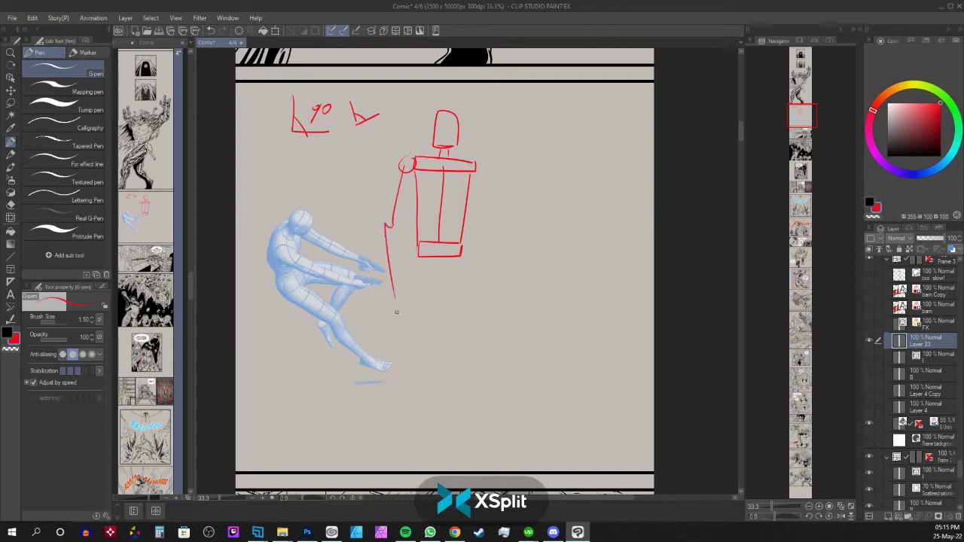
Complete the upright red figure with its second arm and both legs, and darken its vertical spine line
drag(476, 164, 484, 284)
mouse_move(421, 257)
mouse_down()
mouse_move(413, 277)
mouse_move(422, 382)
mouse_up()
drag(461, 260, 449, 423)
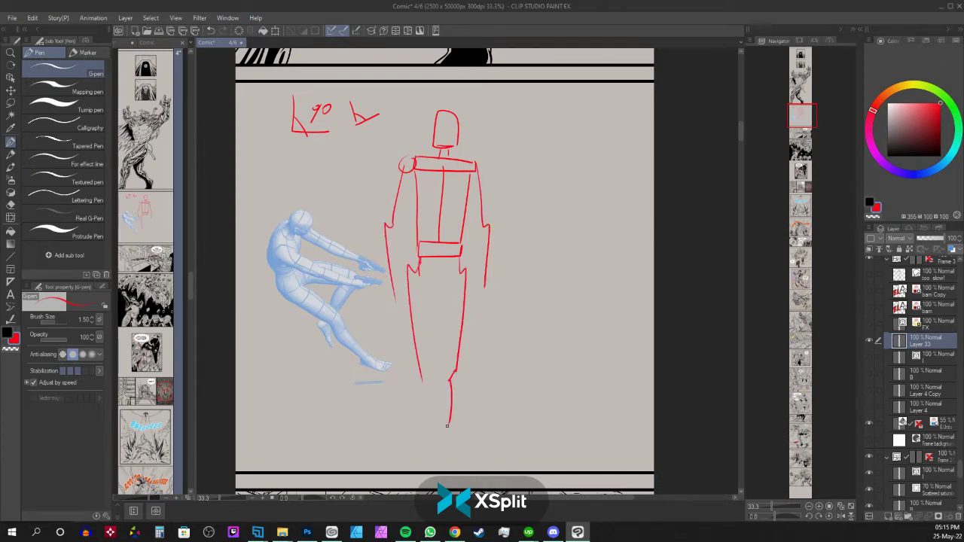
drag(418, 370, 421, 446)
drag(454, 413, 451, 445)
drag(441, 205, 440, 239)
drag(442, 173, 440, 223)
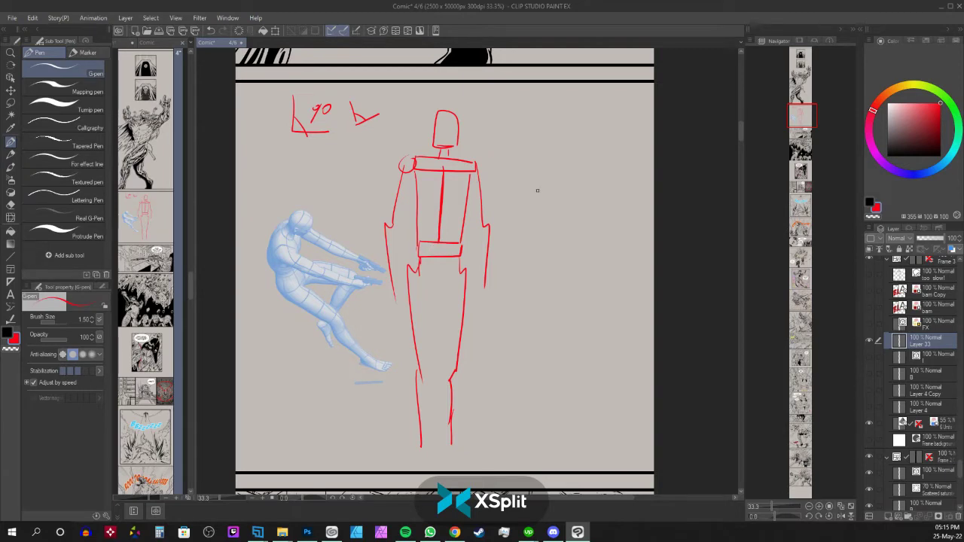
Draw a second red figure beside the upright one, with tilted shoulders and hips, bent arms, round hands and one raised leg
mouse_move(535, 183)
mouse_down()
mouse_move(582, 203)
mouse_move(530, 193)
mouse_move(542, 211)
mouse_move(582, 222)
mouse_move(529, 244)
mouse_move(549, 248)
mouse_move(511, 253)
mouse_move(552, 269)
mouse_move(548, 184)
mouse_move(519, 151)
mouse_move(495, 156)
mouse_up()
mouse_move(584, 213)
mouse_down()
mouse_move(596, 262)
mouse_move(572, 284)
mouse_up()
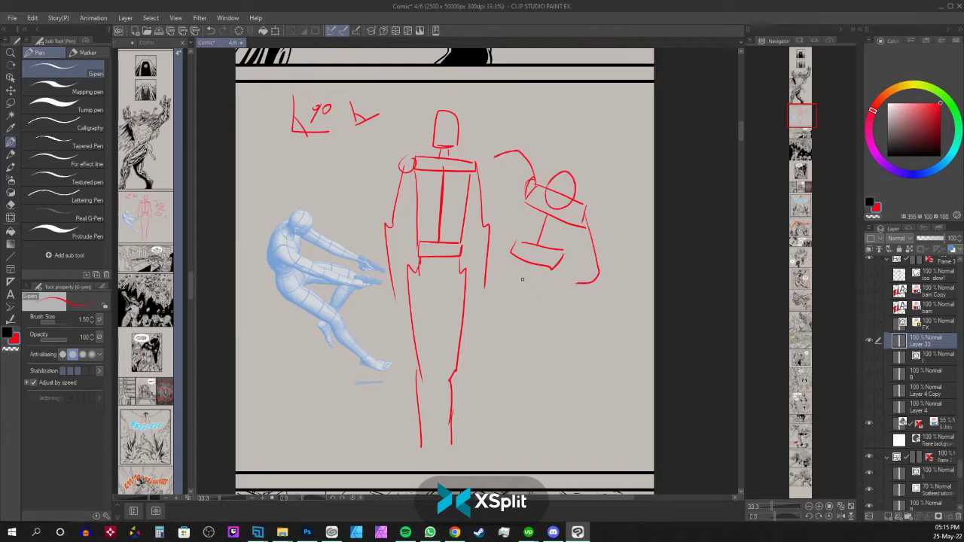
drag(514, 256, 518, 331)
drag(522, 284, 530, 345)
mouse_move(554, 270)
mouse_down()
mouse_move(530, 368)
mouse_move(535, 413)
mouse_up()
drag(537, 301, 534, 313)
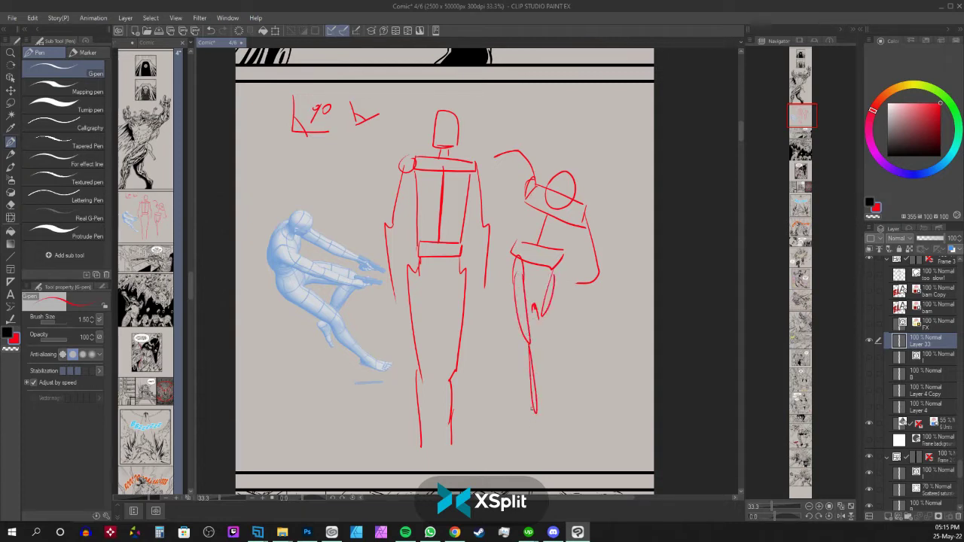
drag(532, 404, 533, 438)
drag(575, 280, 571, 282)
drag(494, 152, 491, 154)
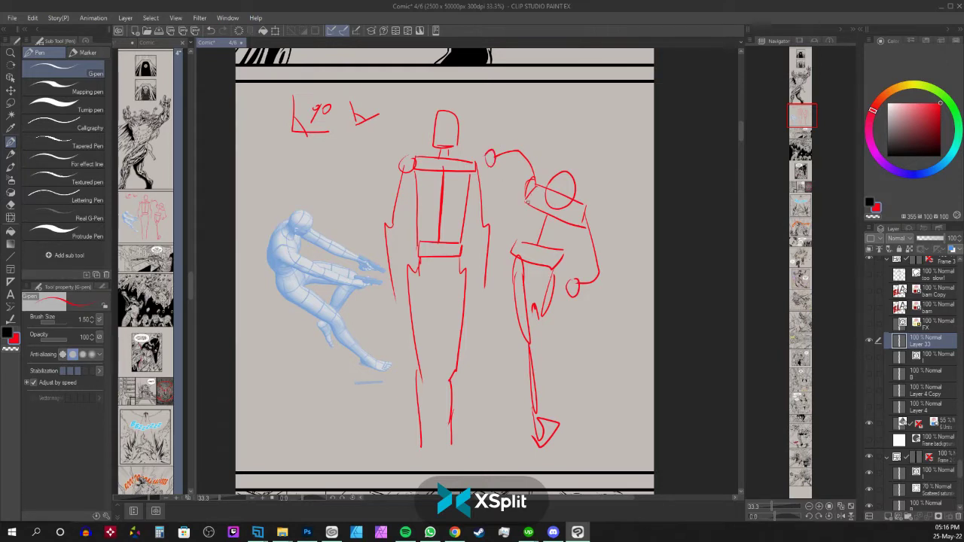
Outline the dynamic figure's torso, reinforcing the tilted shoulder and hip lines and joining them at both sides
drag(526, 202, 583, 226)
drag(524, 197, 517, 252)
mouse_move(582, 221)
mouse_down()
mouse_move(554, 265)
mouse_move(563, 257)
mouse_up()
drag(518, 242, 555, 256)
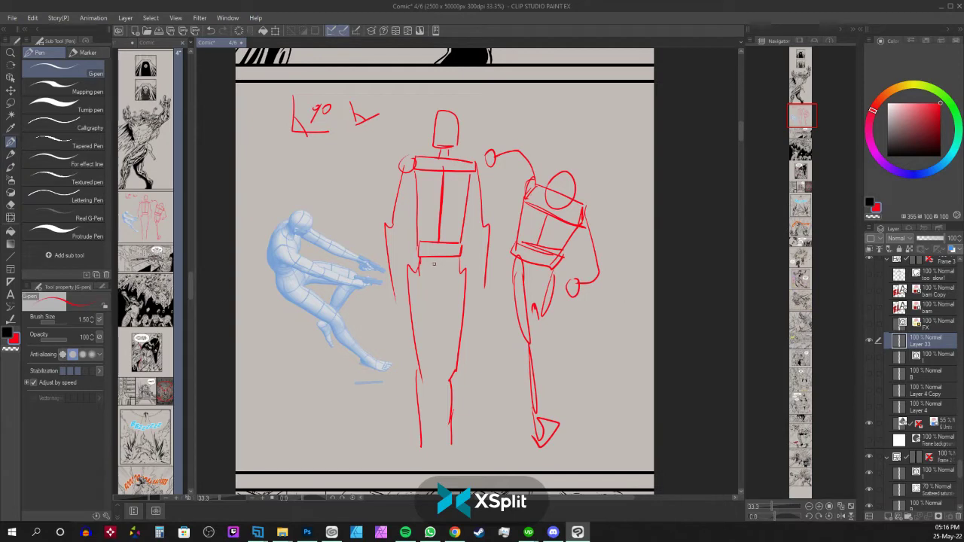
Draw a line across the dynamic figure's hips and a ground line under both figures, and undo both
drag(480, 259, 599, 268)
drag(390, 435, 607, 437)
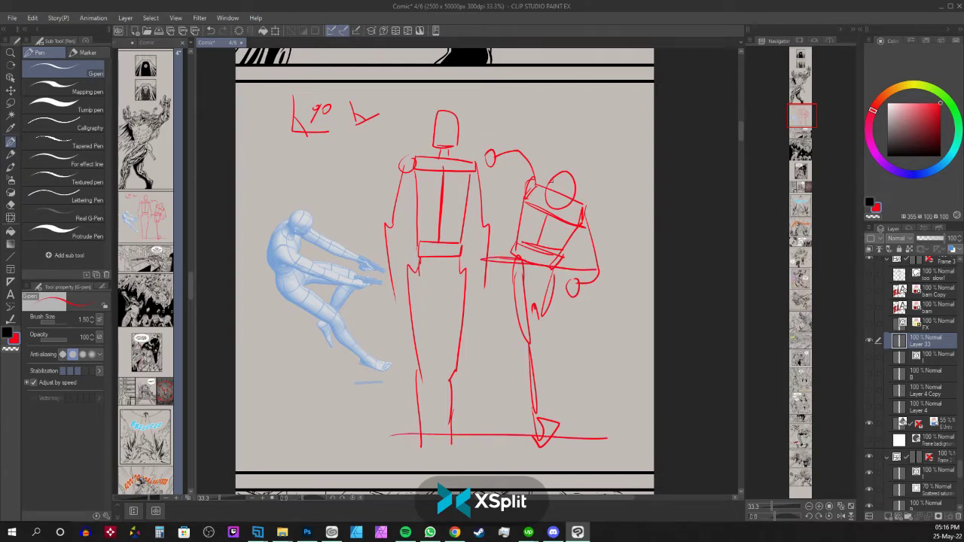
key(ctrl+z)
key(ctrl+z)
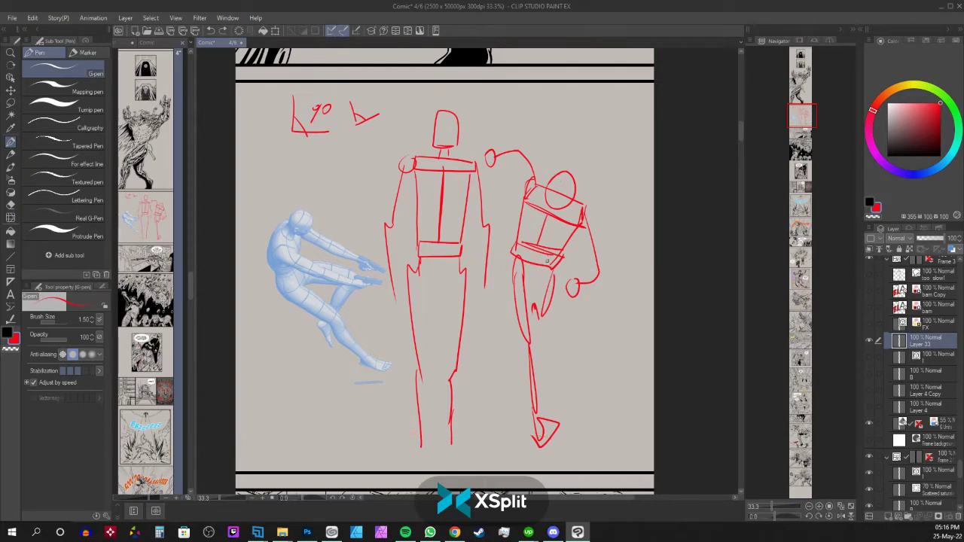
Extend the dynamic figure's torso sides upward as diverging lines, cap them with a tilted box top, and undo the cap
mouse_move(547, 260)
mouse_down()
mouse_move(634, 159)
mouse_move(532, 132)
mouse_move(557, 116)
mouse_move(654, 155)
mouse_up()
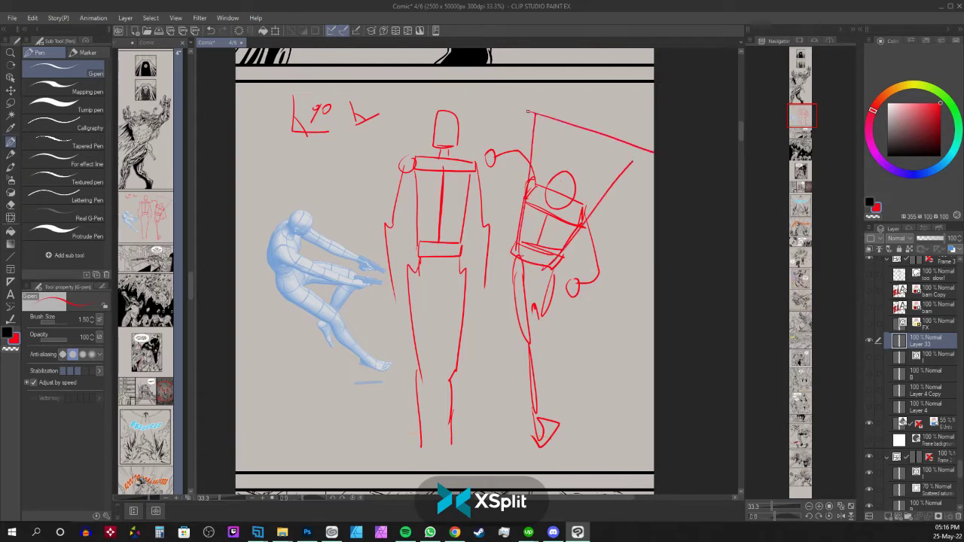
mouse_move(527, 111)
mouse_down()
mouse_move(611, 88)
mouse_move(651, 154)
mouse_up()
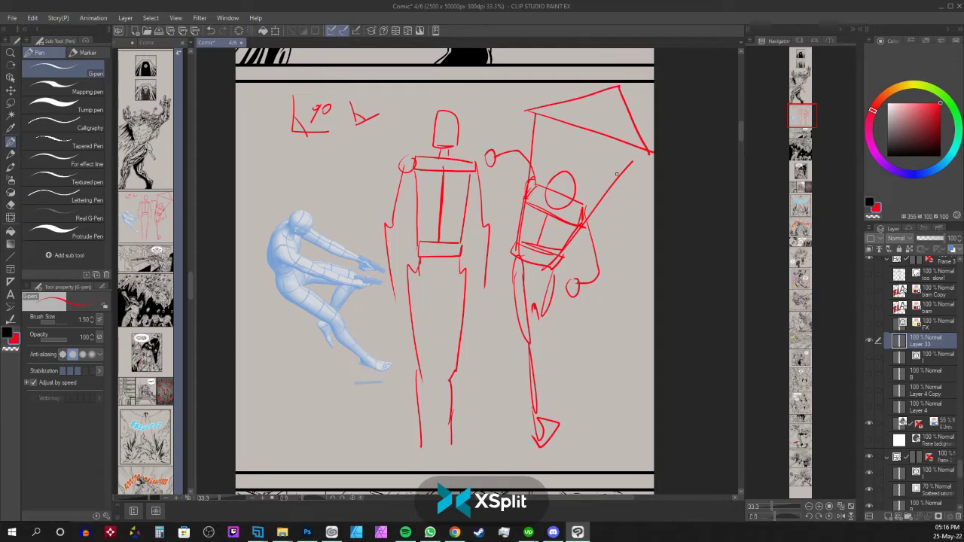
key(ctrl+z)
key(ctrl+z)
key(ctrl+z)
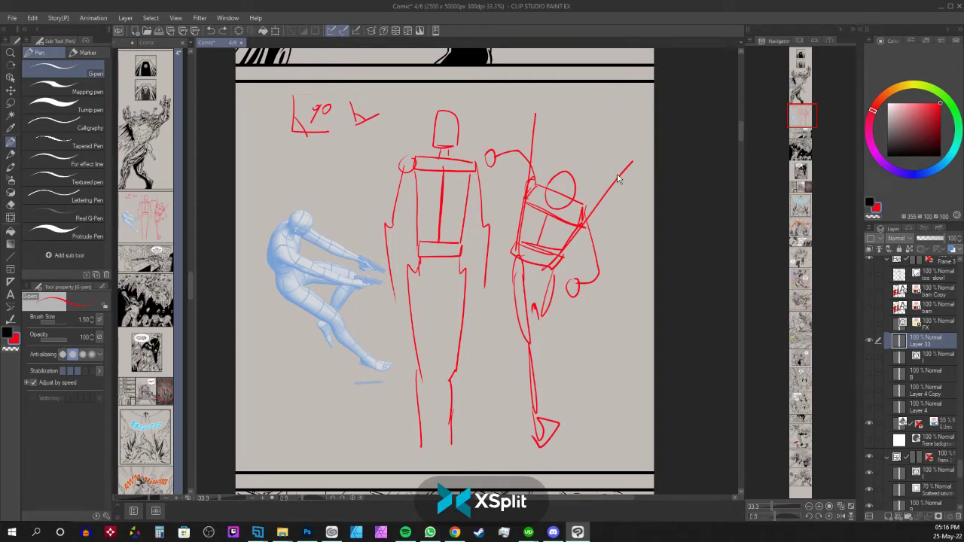
Try a large red wedge around the mannequin's torso, undo it, and box the chest and hips with a connecting line instead
mouse_move(282, 298)
mouse_down()
mouse_move(257, 235)
mouse_move(304, 167)
mouse_move(307, 308)
mouse_up()
mouse_move(238, 266)
mouse_down()
mouse_move(283, 146)
mouse_move(331, 163)
mouse_move(235, 276)
mouse_up()
key(ctrl+z)
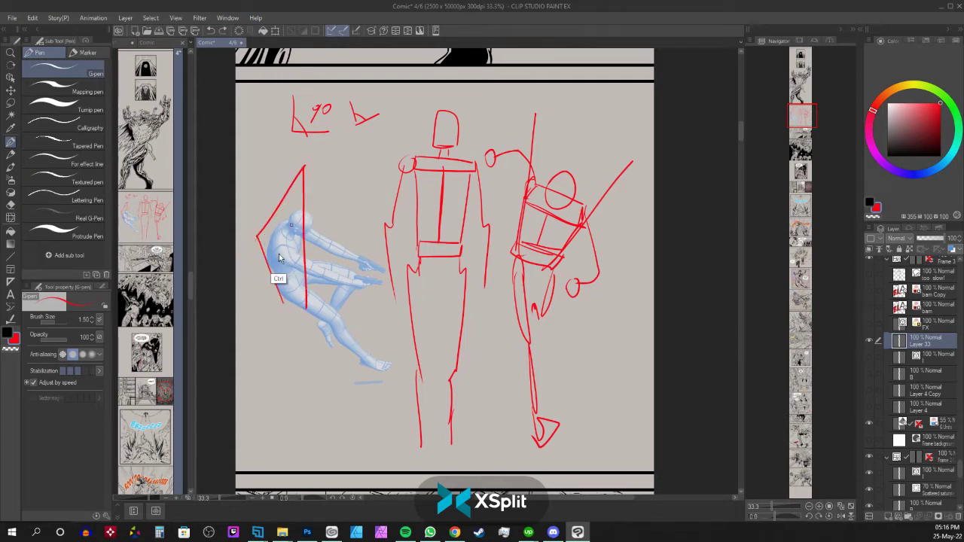
key(ctrl+z)
mouse_move(282, 223)
mouse_down()
mouse_move(303, 266)
mouse_move(282, 296)
mouse_up()
drag(282, 252, 294, 295)
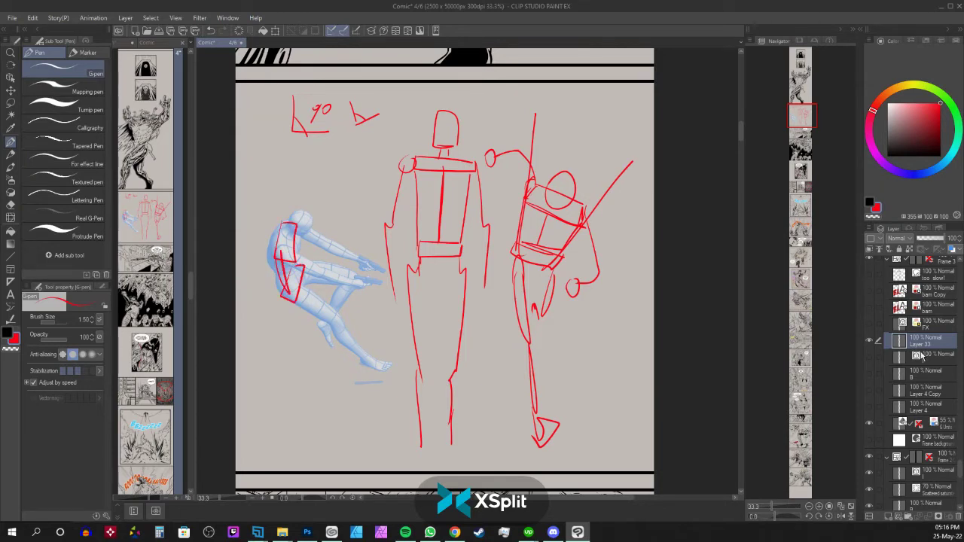
Show the Layer 4 sketch and draw tilted red boxes over the standing gunman's shoulders and hips
click(870, 391)
click(870, 391)
click(870, 407)
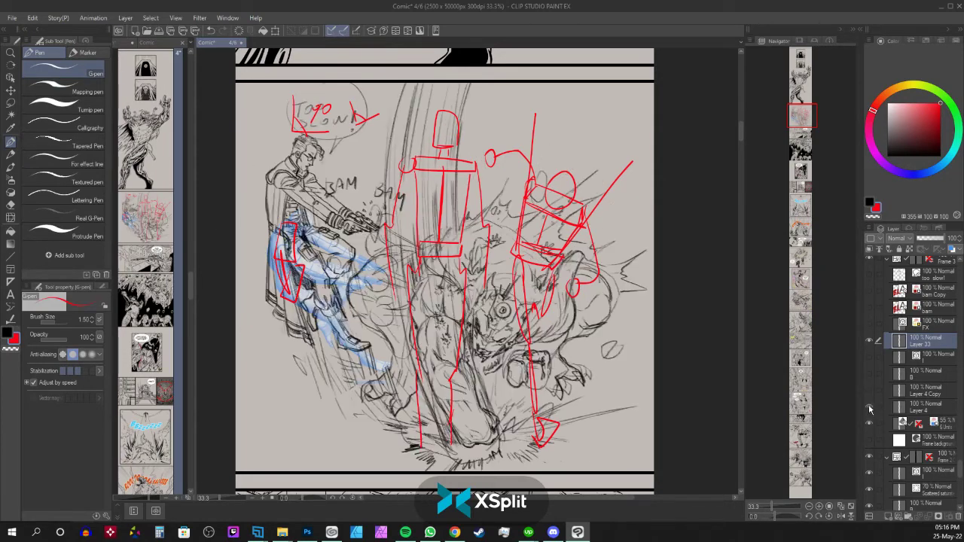
mouse_move(258, 169)
mouse_down()
mouse_move(277, 192)
mouse_move(258, 194)
mouse_move(259, 168)
mouse_up()
mouse_move(311, 226)
mouse_down()
mouse_move(276, 255)
mouse_move(309, 223)
mouse_up()
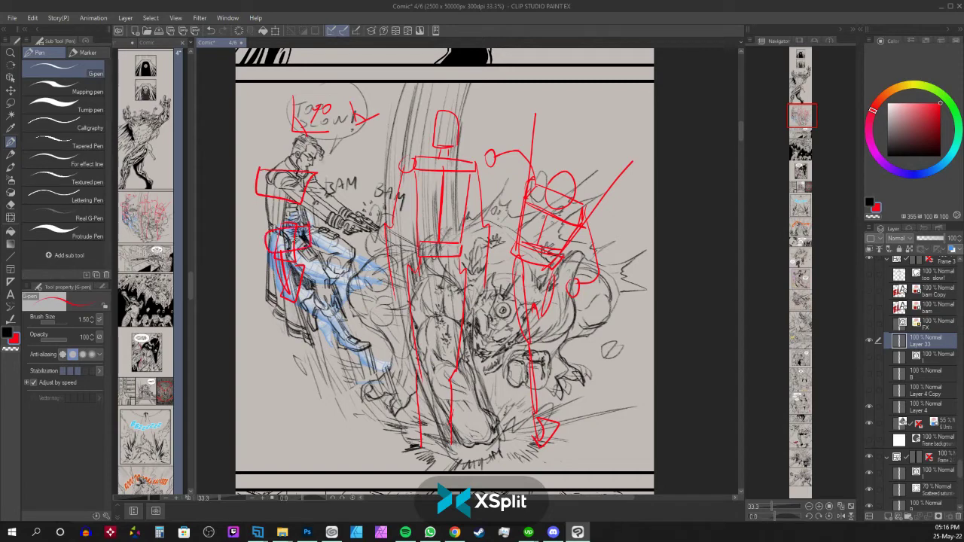
Undo the red boxes on the gunman and mannequin and one torso extension line, and hide the Layer 4 sketch
key(ctrl+z)
key(ctrl+z)
key(ctrl+z)
key(ctrl+z)
key(ctrl+z)
key(ctrl+z)
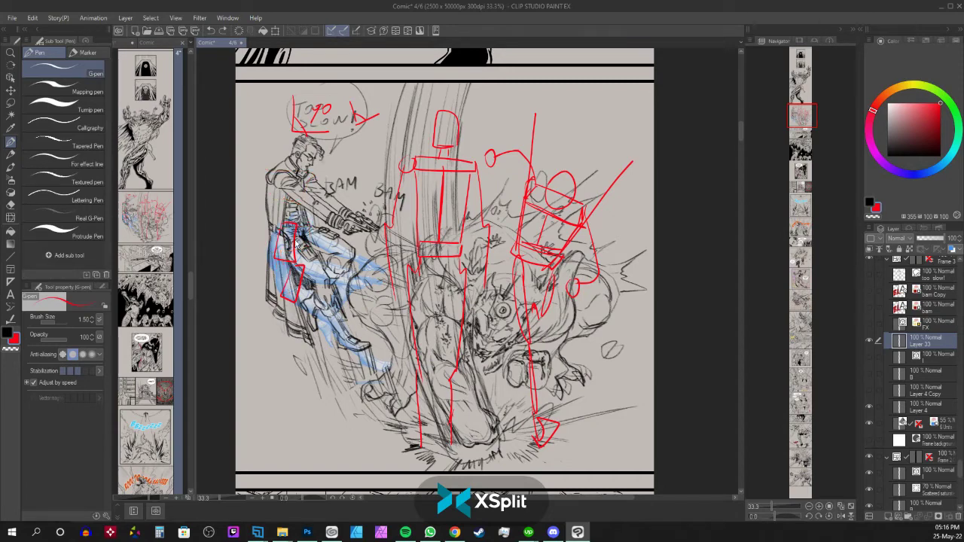
key(ctrl+z)
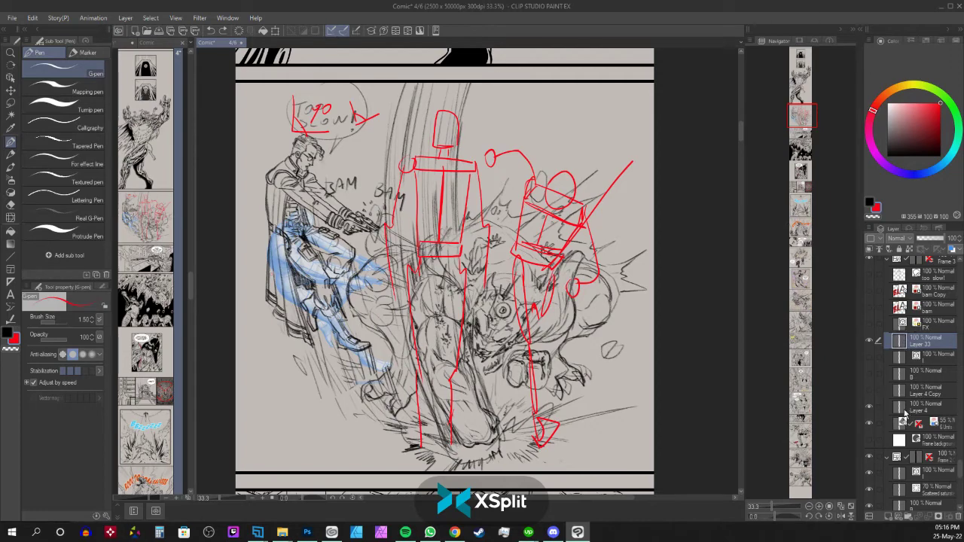
click(869, 406)
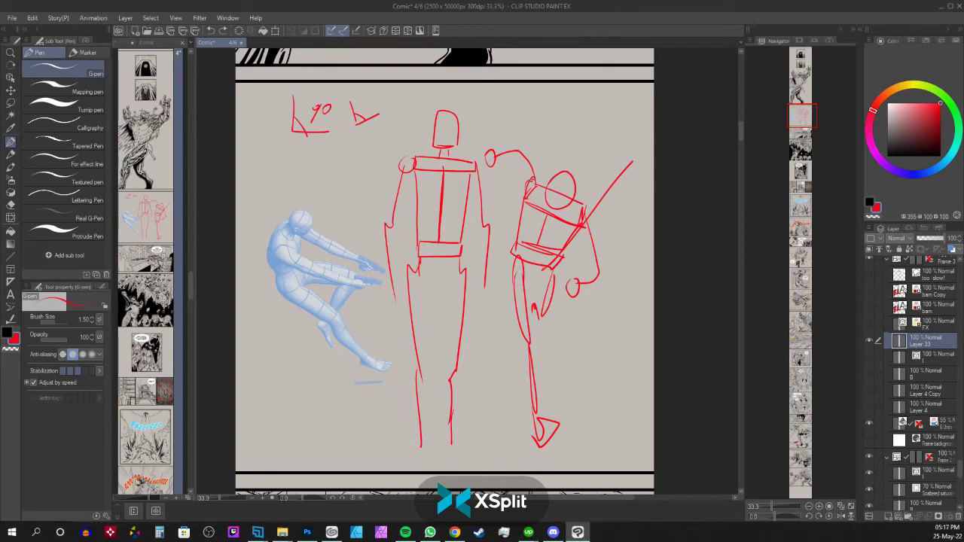
Try tilted guide lines through the dynamic figure's shoulders and hips, and undo both lines
drag(491, 161, 643, 225)
drag(435, 208, 621, 269)
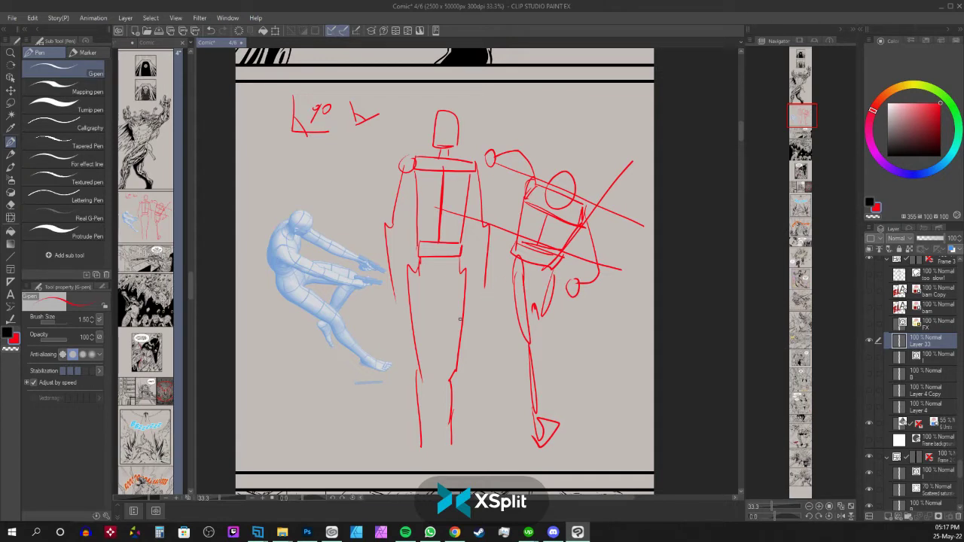
key(ctrl+z)
key(ctrl+z)
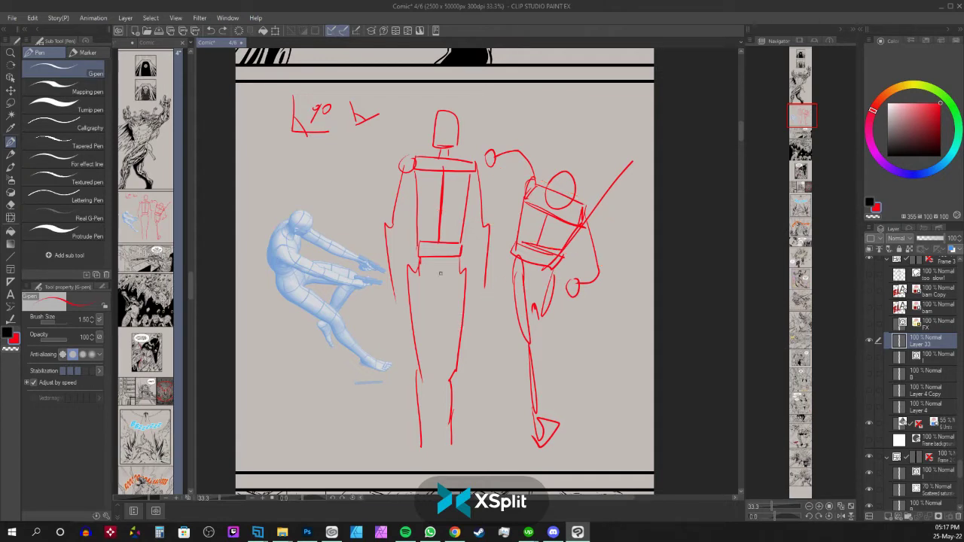
Add feet and hands to the stiff figure and draw level red lines across its shoulders, waist and feet
drag(419, 445, 477, 454)
drag(392, 301, 393, 299)
drag(486, 279, 485, 281)
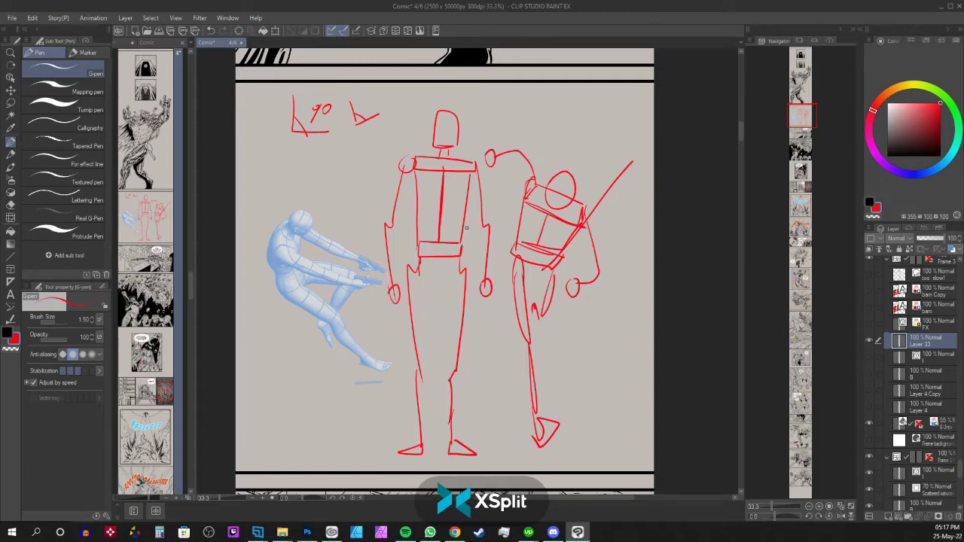
drag(325, 232, 561, 241)
drag(320, 156, 590, 147)
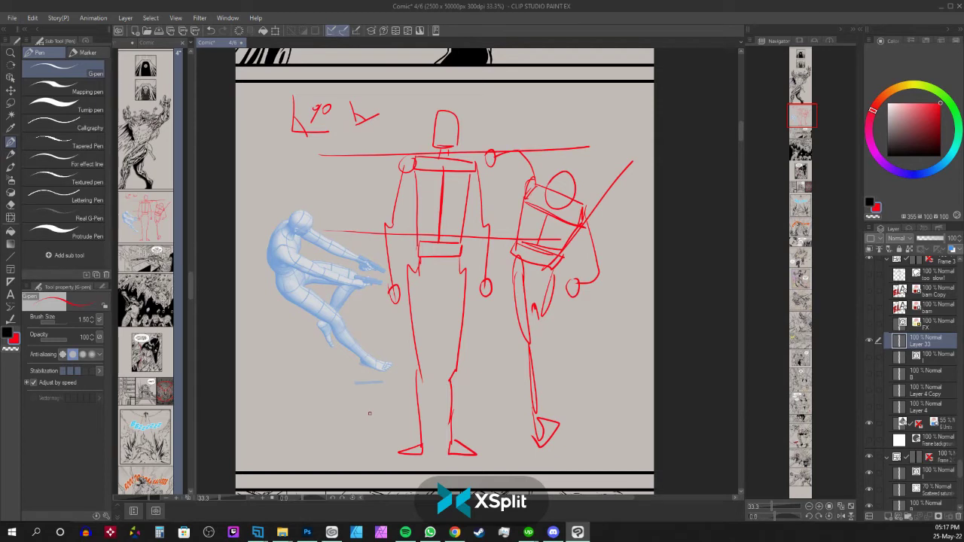
drag(271, 447, 658, 444)
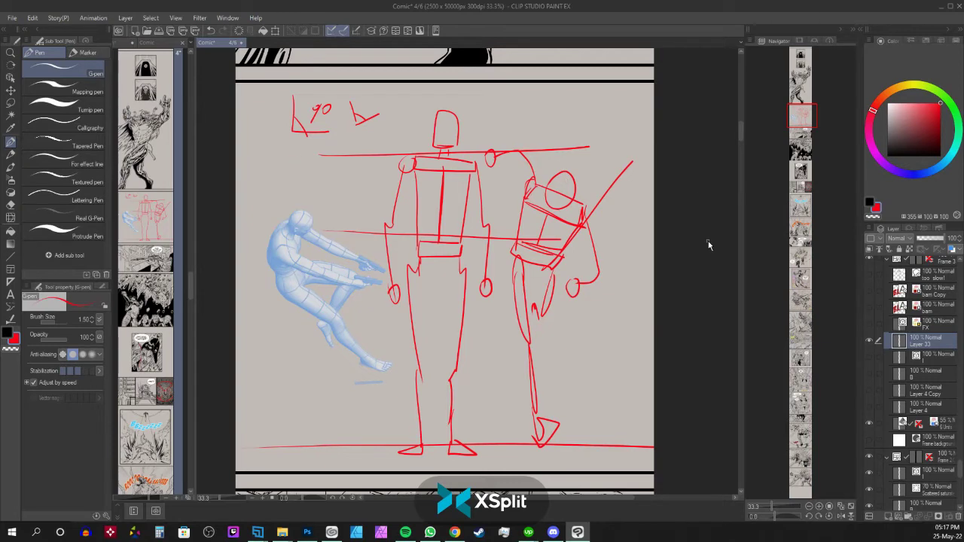
Undo the three level lines along with the stiff figure's hands and one foot
key(ctrl+z)
key(ctrl+z)
key(ctrl+z)
key(ctrl+z)
key(ctrl+z)
key(ctrl+z)
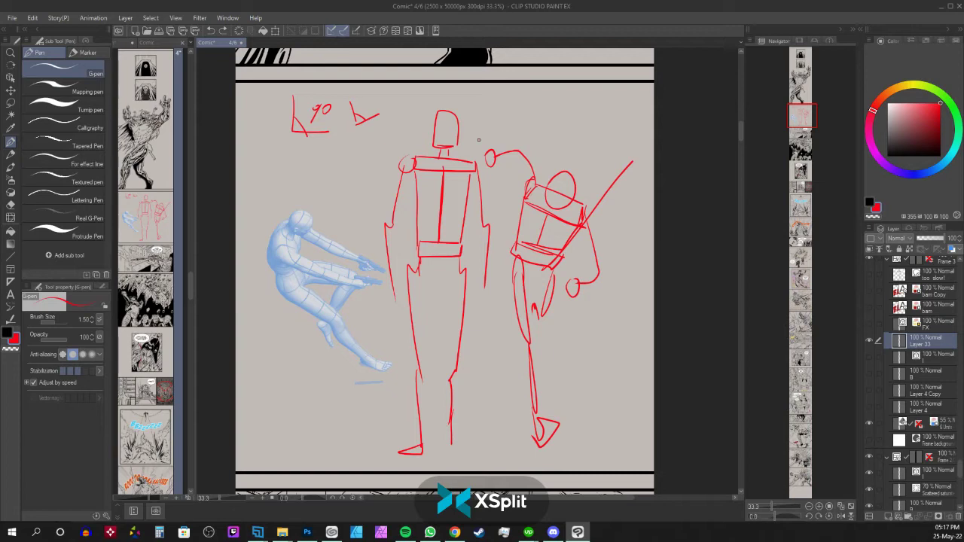
Lasso the stiff figure and distort it so its upper and lower edges converge in perspective, and deselect it
key(m)
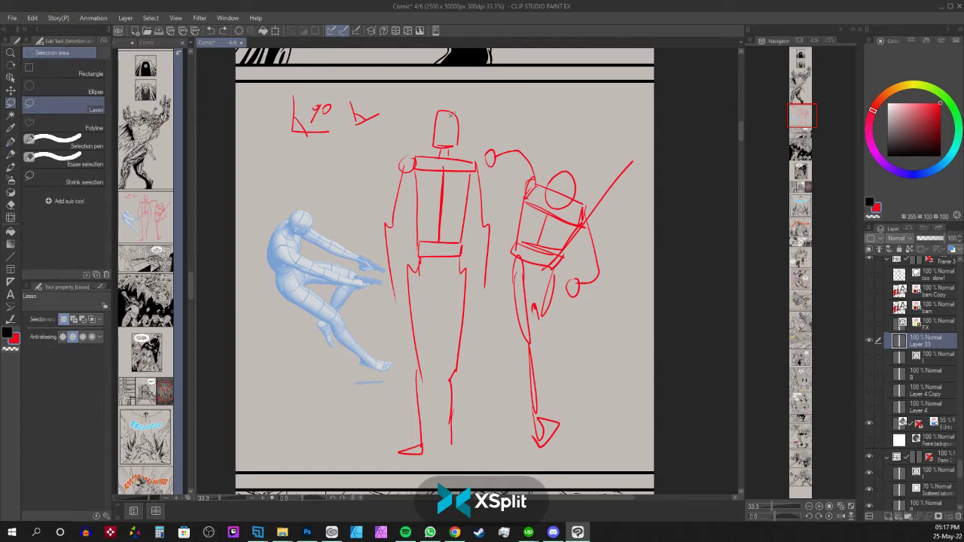
mouse_move(475, 124)
mouse_down()
mouse_move(426, 102)
mouse_move(391, 167)
mouse_move(356, 373)
mouse_move(407, 470)
mouse_move(498, 417)
mouse_move(494, 295)
mouse_move(508, 207)
mouse_move(486, 172)
mouse_move(505, 143)
mouse_up()
key(p)
key(ctrl+t)
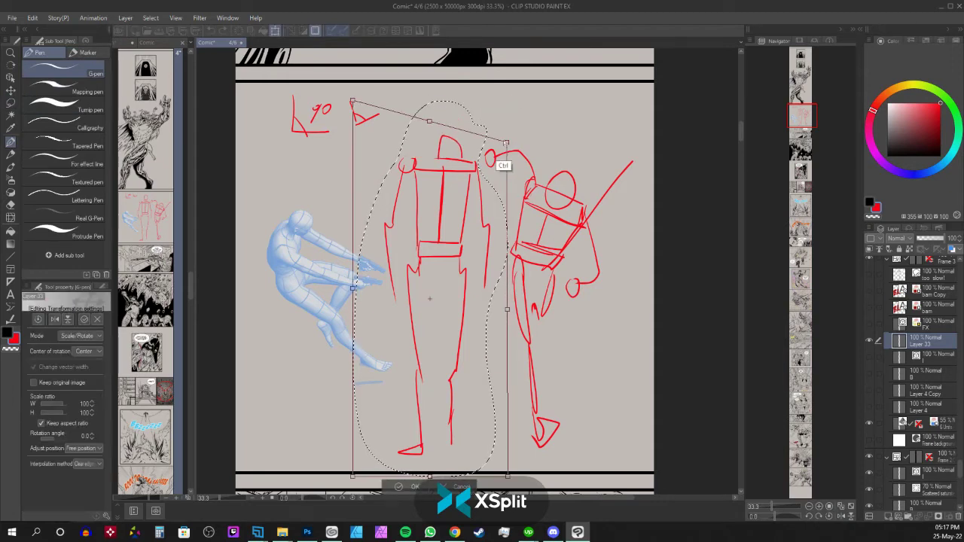
drag(508, 476, 503, 429)
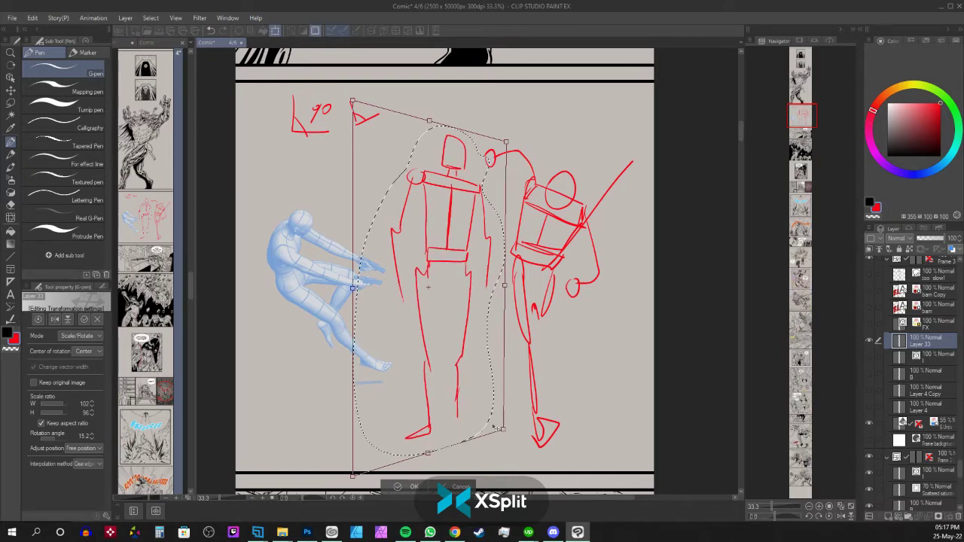
key(Return)
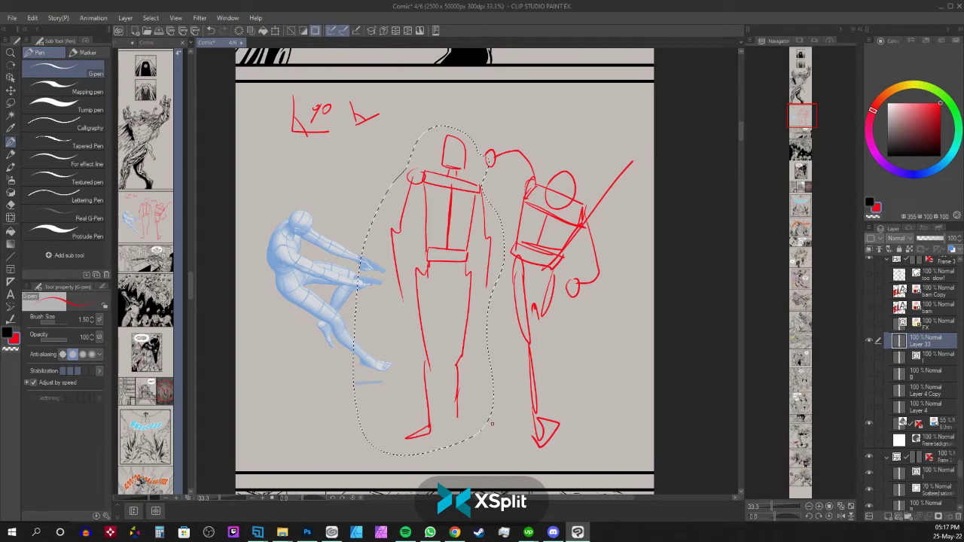
key(ctrl+d)
Draw a tilted line along the distorted figure's shoulders, and try and undo two lines across its hips
drag(531, 250, 448, 231)
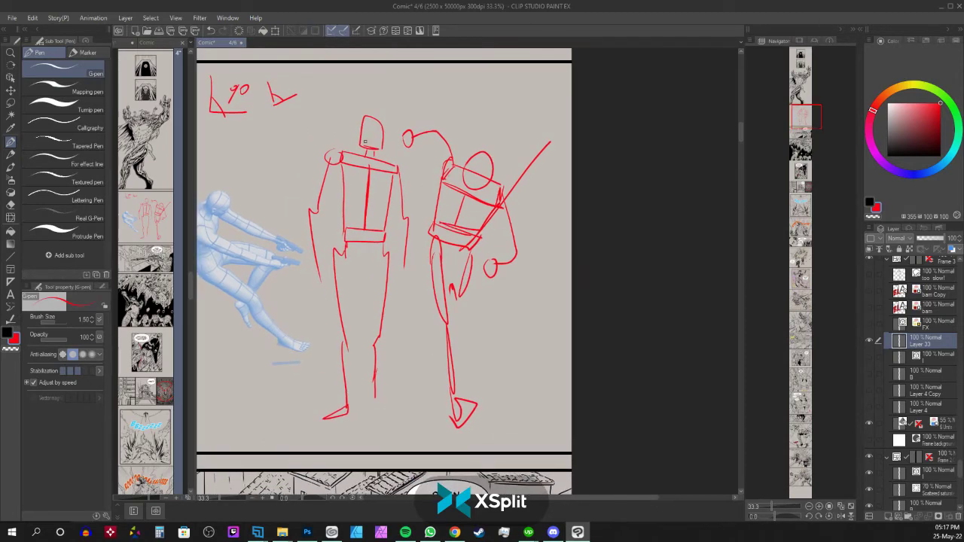
drag(315, 144, 489, 189)
drag(271, 264, 473, 216)
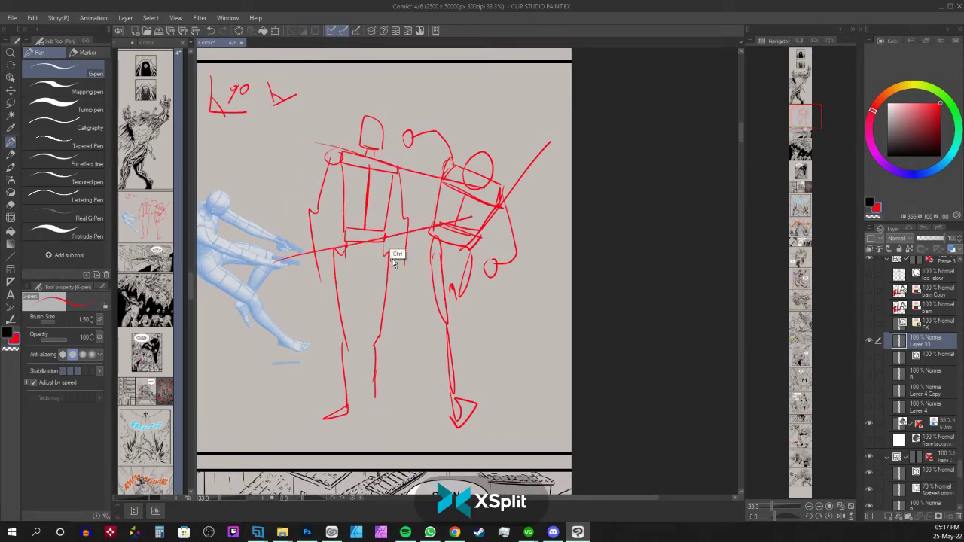
key(ctrl+z)
drag(285, 229, 475, 247)
key(ctrl+z)
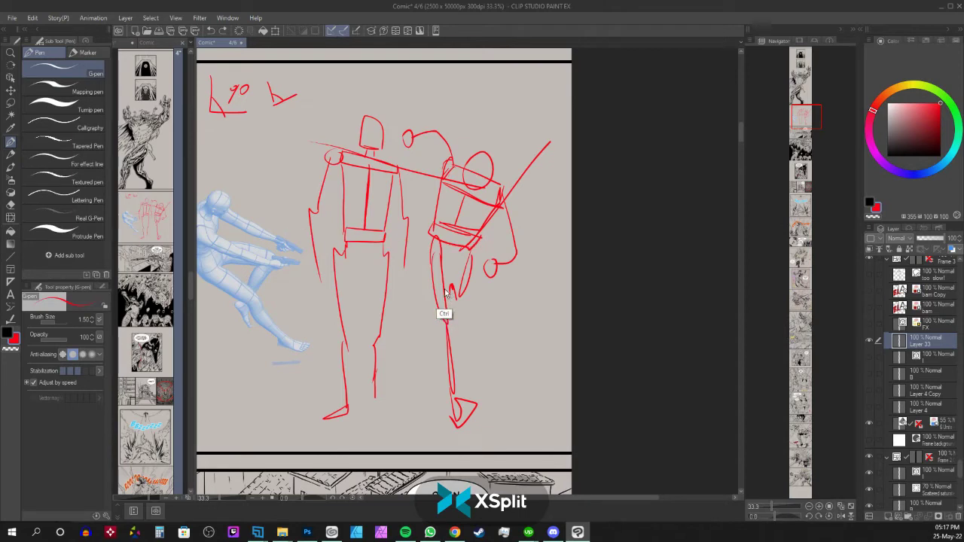
Draw a fan of converging red perspective lines across both figures, from above the heads down to the feet
mouse_move(284, 242)
mouse_down()
mouse_move(474, 257)
mouse_move(304, 347)
mouse_up()
drag(520, 295, 297, 408)
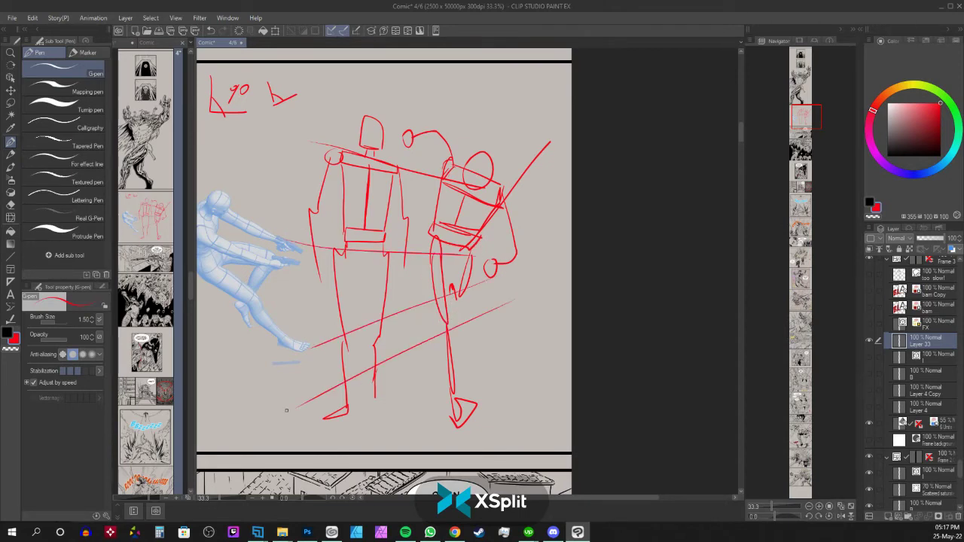
drag(524, 318, 283, 450)
drag(256, 194, 539, 243)
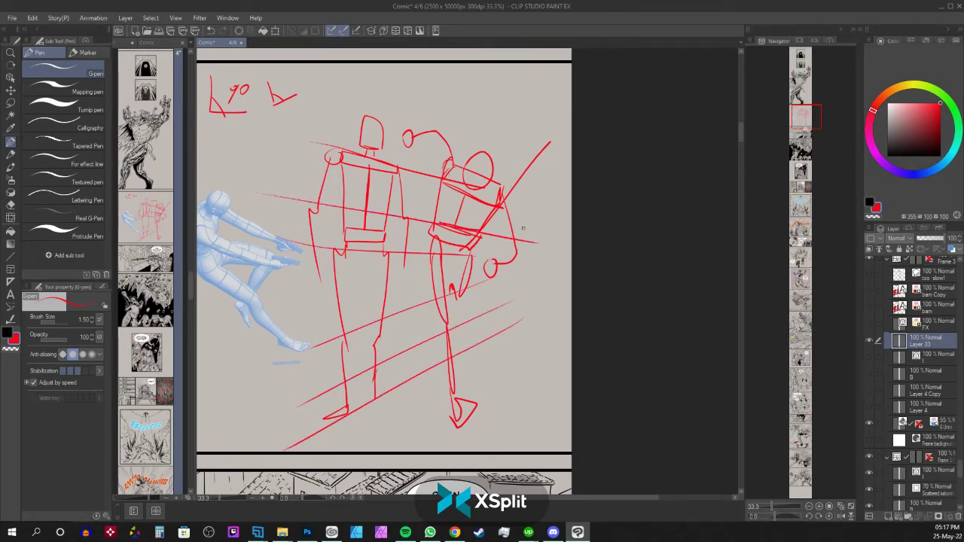
drag(247, 321, 528, 263)
drag(333, 122, 527, 210)
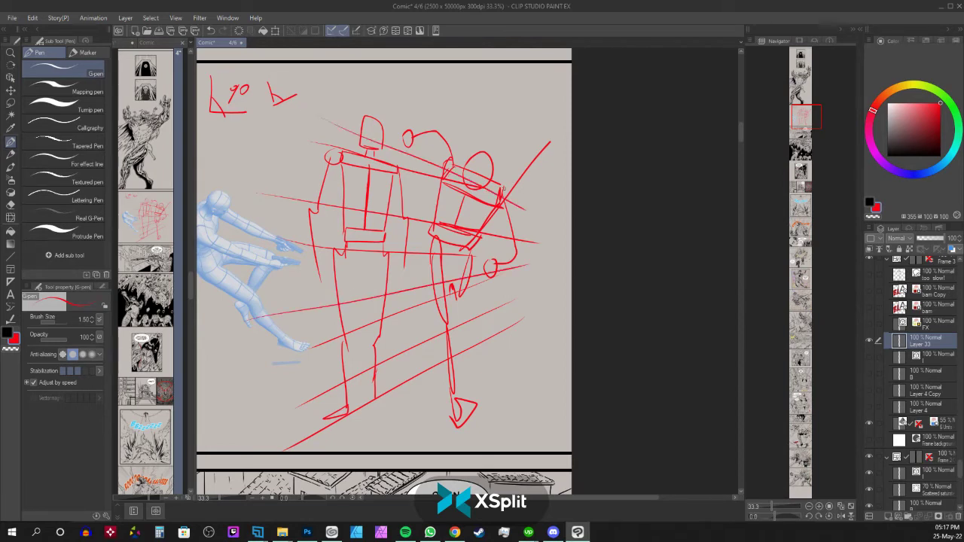
drag(316, 91, 539, 204)
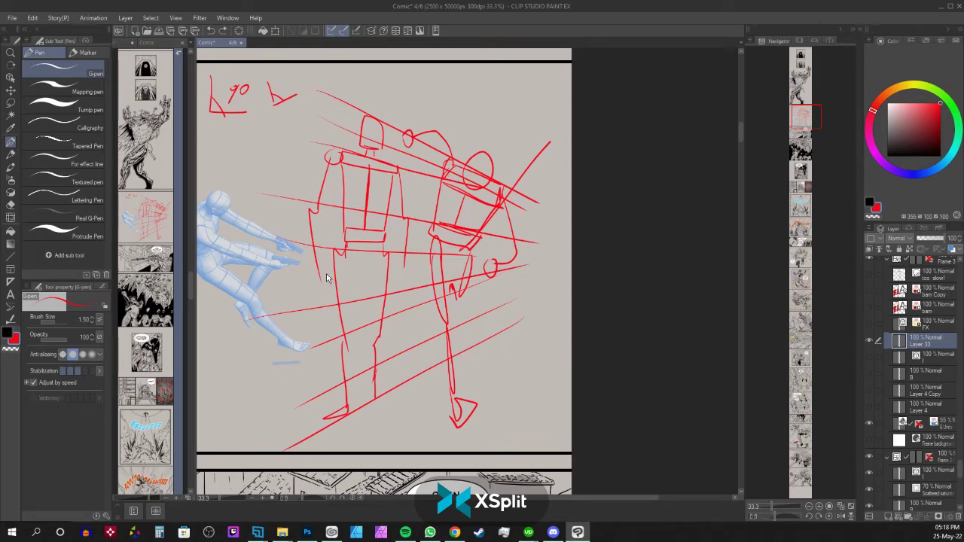
Undo the perspective lines, the stiff figure's distortion and its lasso selection
key(ctrl+z)
key(ctrl+z)
key(ctrl+z)
key(ctrl+z)
key(ctrl+z)
key(ctrl+z)
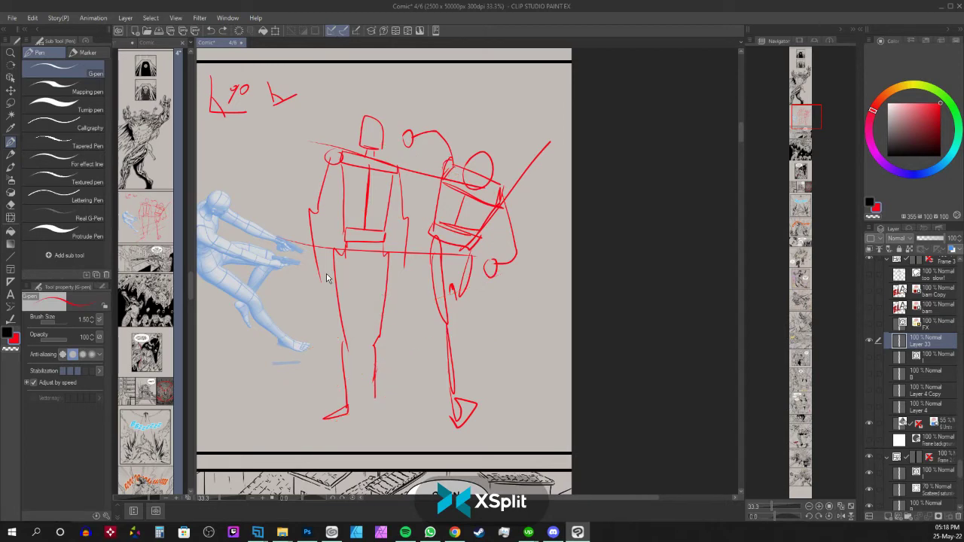
key(ctrl+z)
key(ctrl+z)
key(ctrl+z)
key(ctrl+z)
key(ctrl+z)
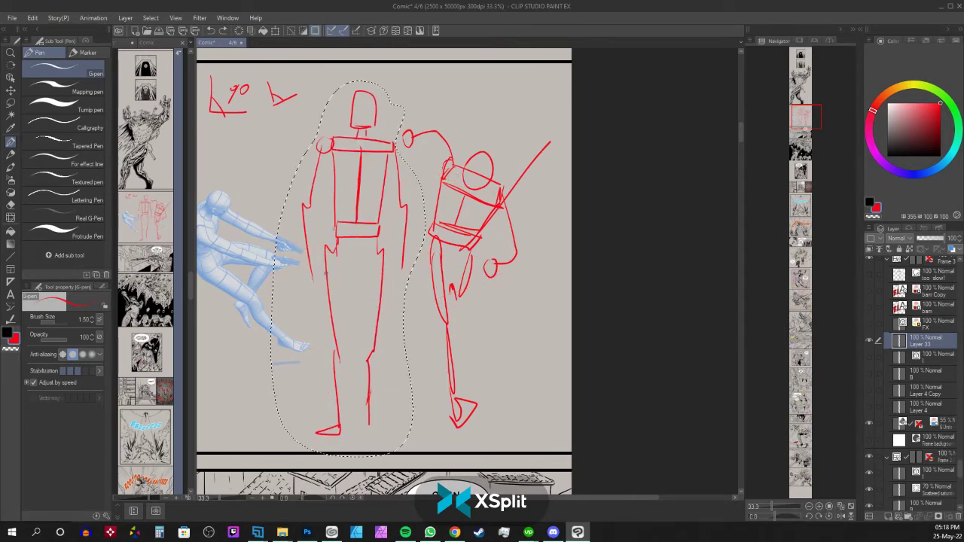
key(ctrl+z)
Try slanted lines along the dynamic figure's chest and hips, and undo them
drag(409, 162, 532, 217)
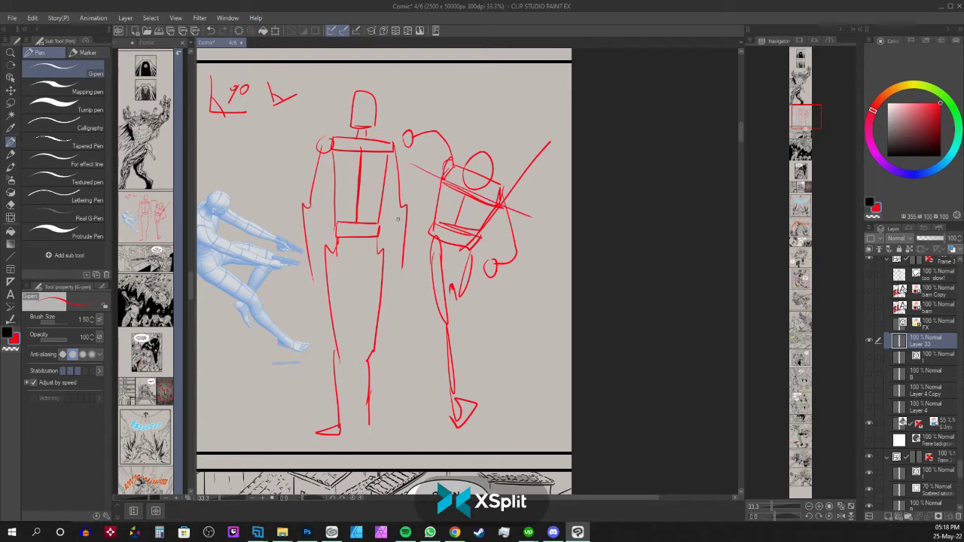
drag(381, 212, 532, 265)
key(ctrl+z)
key(ctrl+z)
Draw a horizon line across the panel and four parallel slanted lines over the dynamic figure
drag(470, 257, 557, 282)
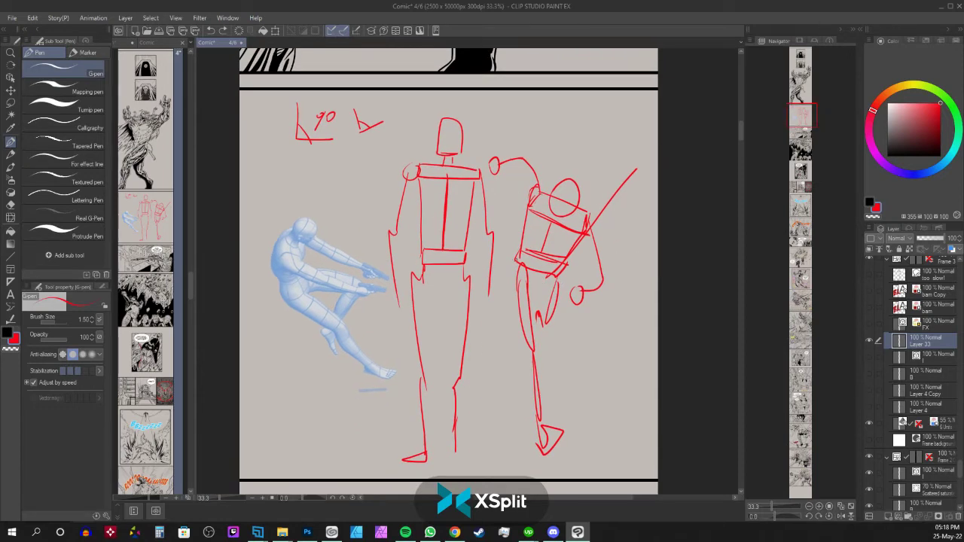
drag(240, 277, 658, 283)
drag(396, 161, 658, 259)
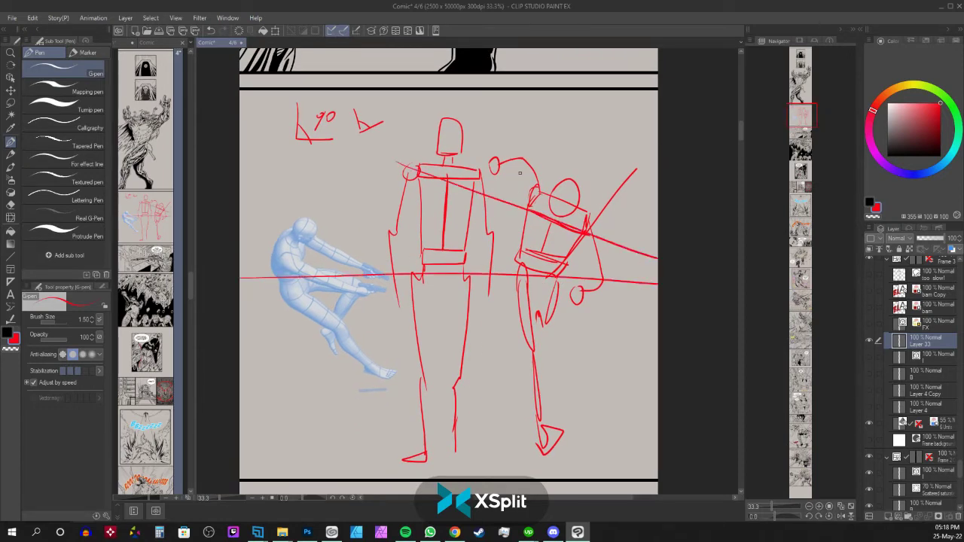
drag(473, 140, 658, 236)
drag(387, 187, 658, 316)
drag(420, 230, 644, 334)
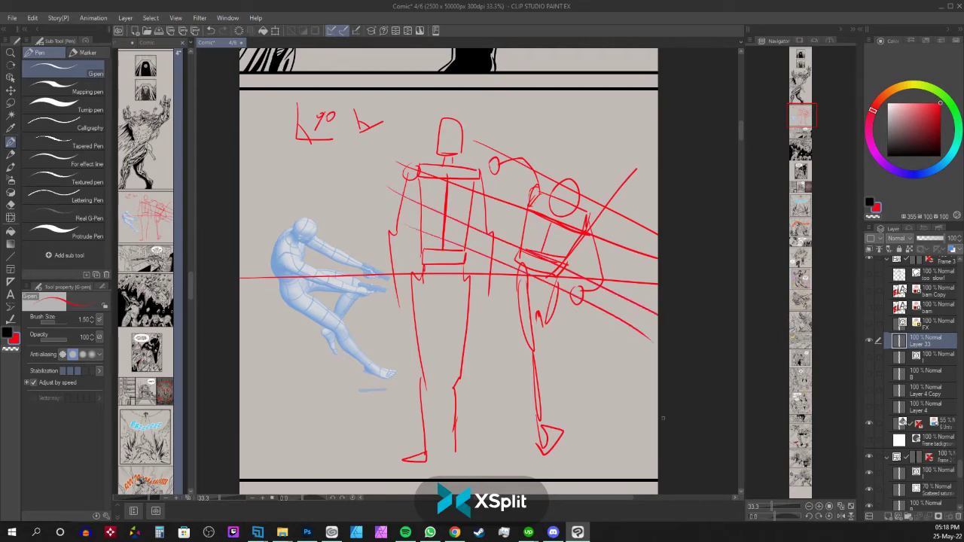
Undo the horizon line, the slanted lines and the stiff figure's remaining foot
key(ctrl+z)
key(ctrl+z)
key(ctrl+z)
key(ctrl+z)
key(ctrl+z)
key(ctrl+z)
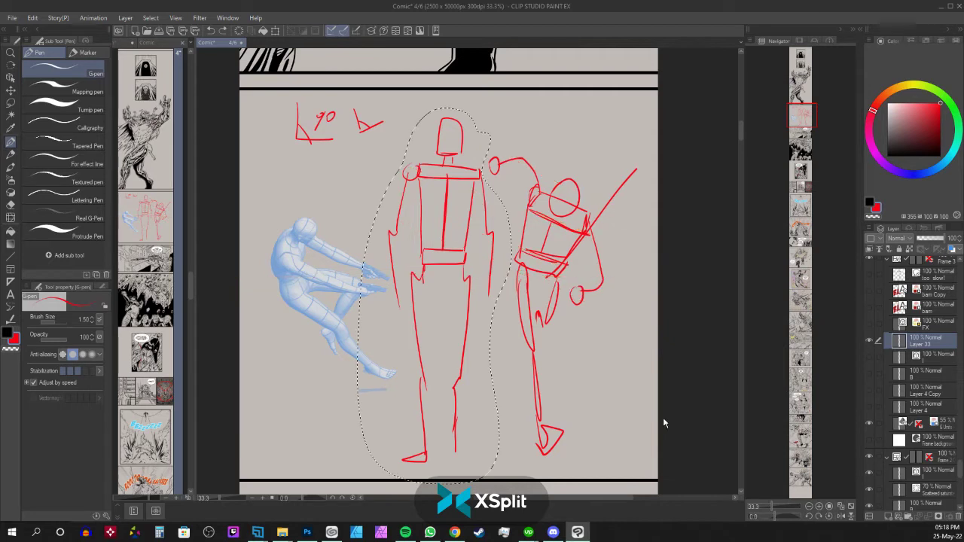
key(ctrl+z)
key(ctrl+z)
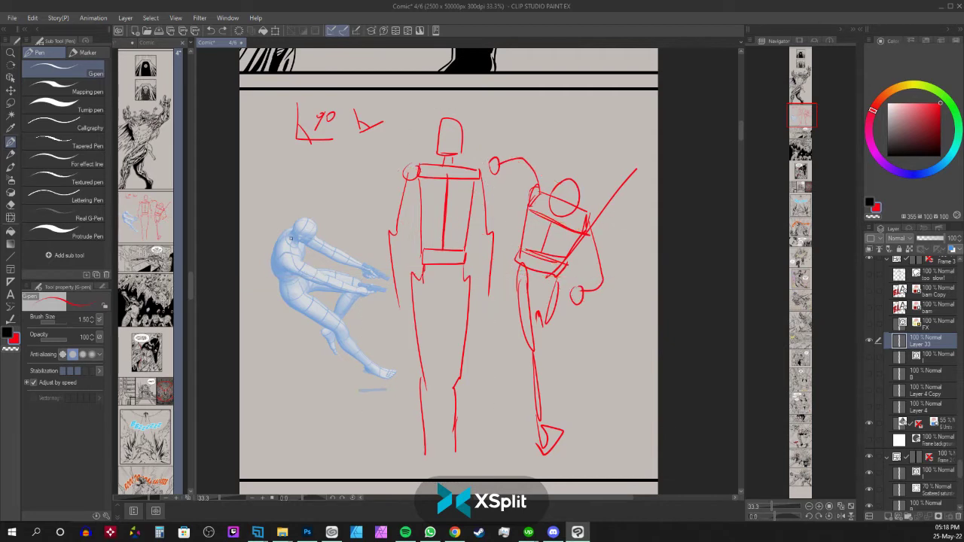
Draw parallel slanted lines across the mannequin's hips and chest, mark the angle between them, and add a horizon line
mouse_move(319, 250)
mouse_down()
mouse_move(259, 332)
mouse_move(275, 329)
mouse_up()
drag(324, 269, 284, 327)
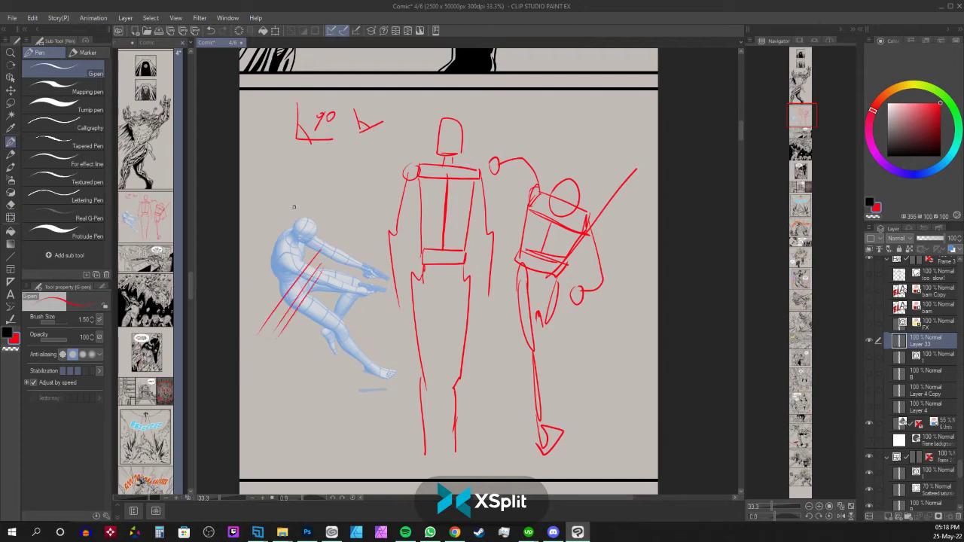
drag(297, 205, 280, 287)
drag(301, 201, 291, 283)
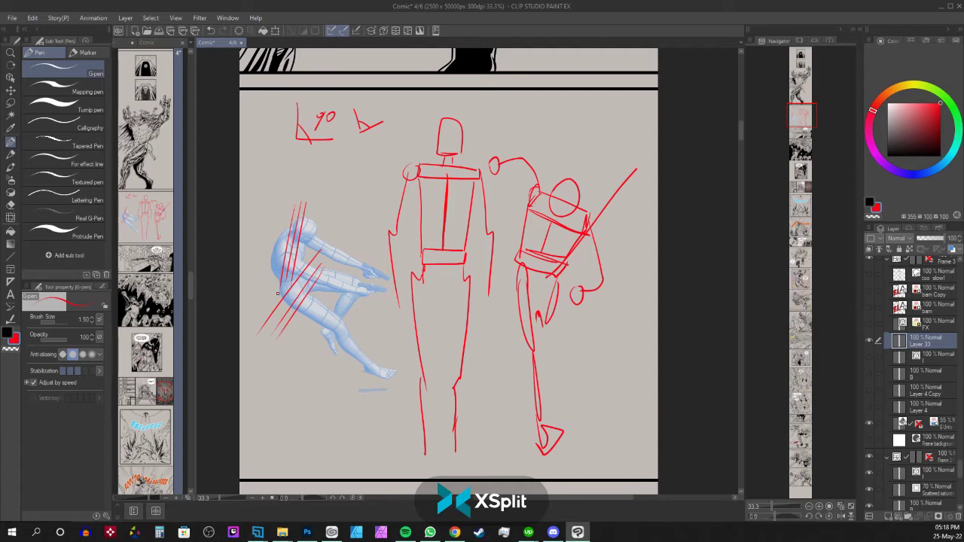
drag(295, 274, 304, 265)
drag(240, 299, 663, 308)
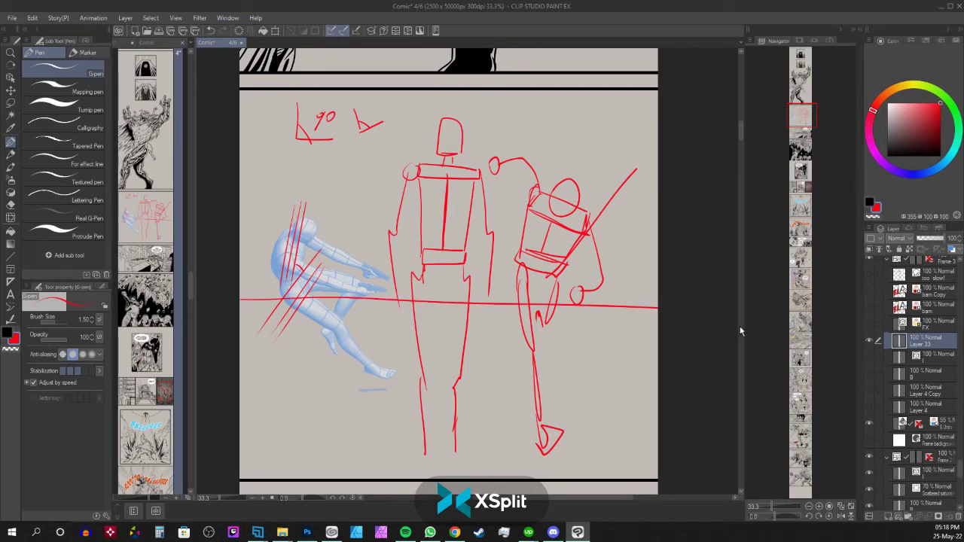
Undo the horizon line and all slanted marks on the mannequin
key(ctrl+z)
key(ctrl+z)
key(ctrl+z)
key(ctrl+z)
key(ctrl+z)
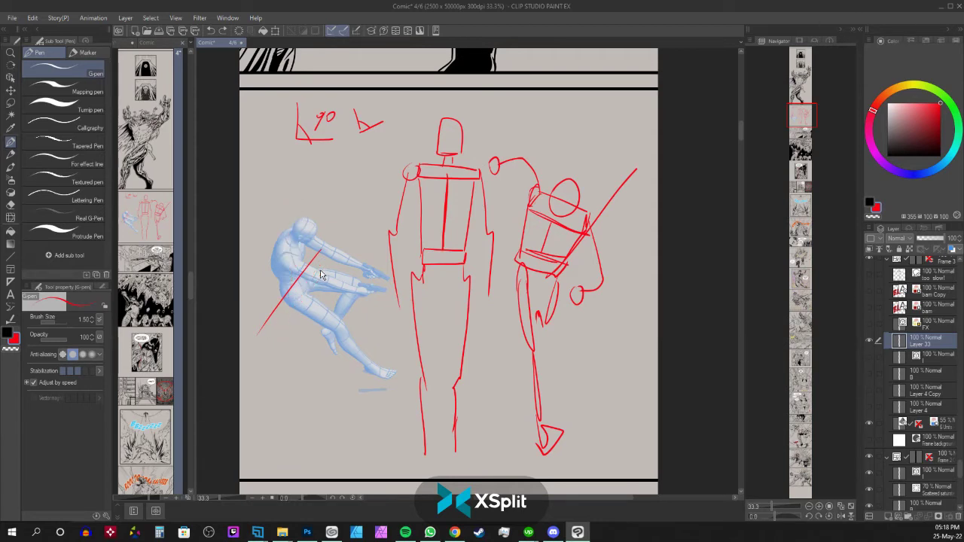
key(ctrl+z)
Lasso and delete both red figures and the angle notes, deselect, and hide the blue mannequin
key(m)
mouse_move(621, 212)
mouse_down()
mouse_move(630, 142)
mouse_move(516, 132)
mouse_move(386, 101)
mouse_move(279, 102)
mouse_move(276, 155)
mouse_move(360, 178)
mouse_move(381, 244)
mouse_move(398, 443)
mouse_move(517, 465)
mouse_move(649, 298)
mouse_move(651, 204)
mouse_move(625, 215)
mouse_up()
key(p)
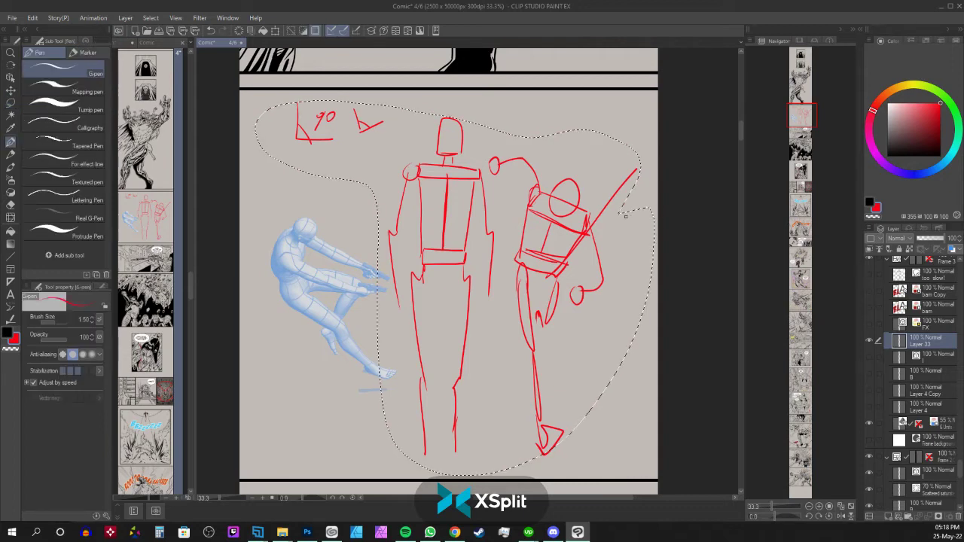
key(Delete)
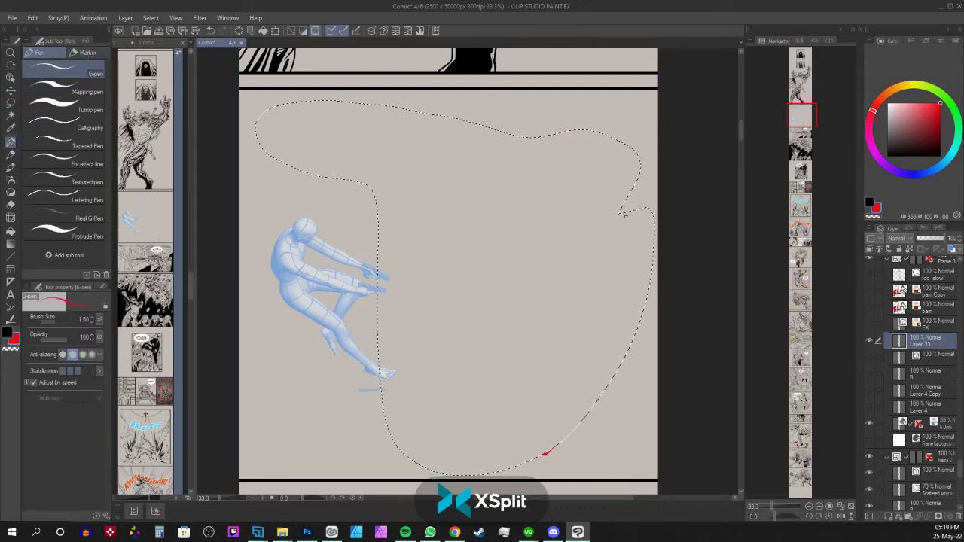
key(ctrl+d)
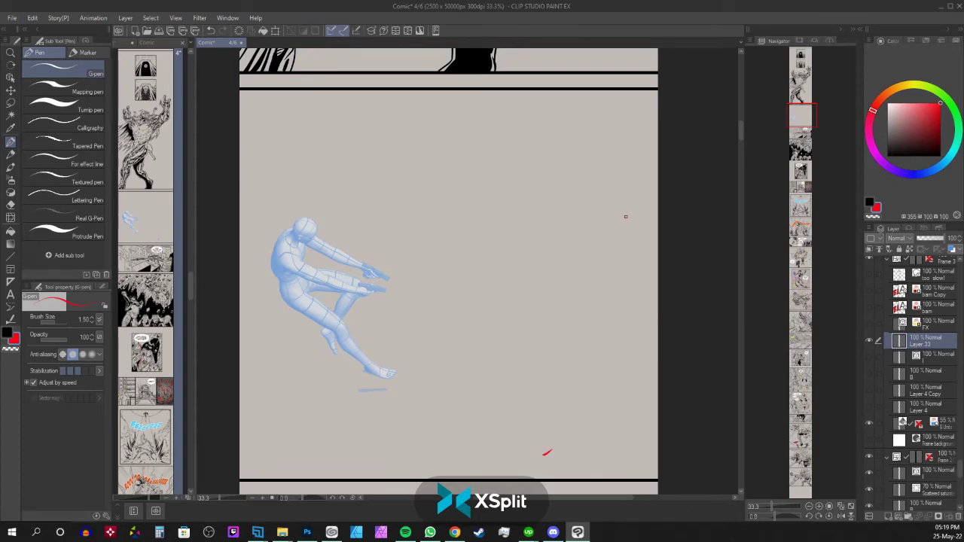
click(869, 423)
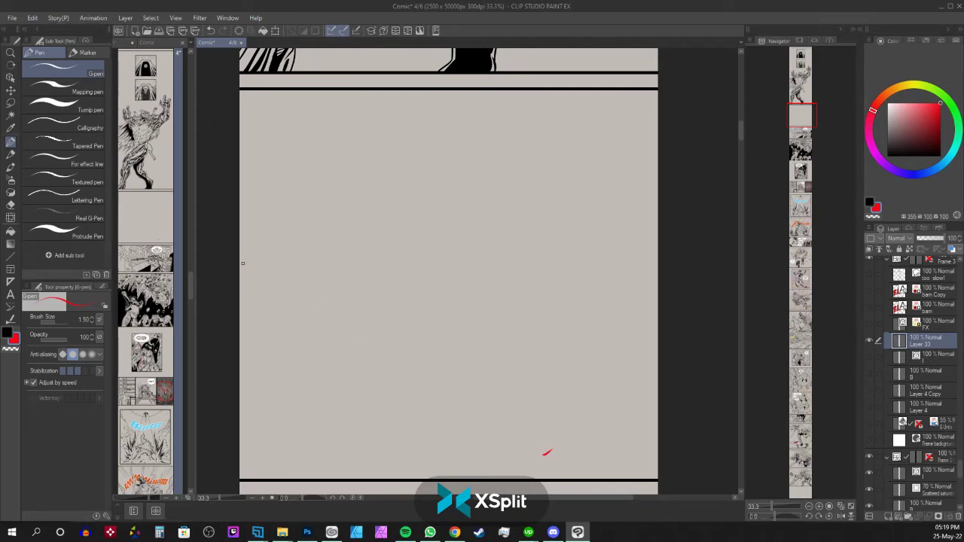
Draw a red horizon line across the empty panel and sketch a standing figure's head, neck, shoulders and torso over it
drag(237, 219, 661, 225)
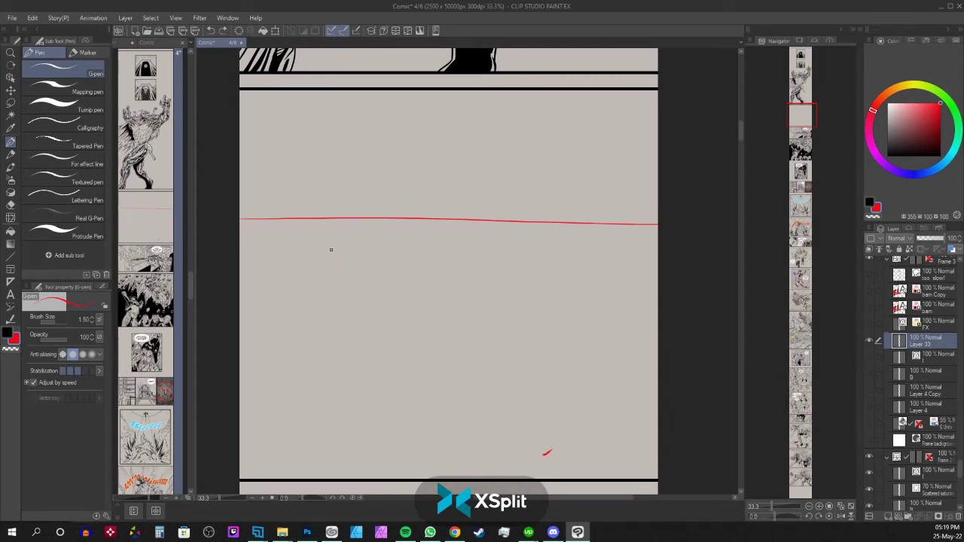
mouse_move(315, 209)
mouse_down()
mouse_move(325, 232)
mouse_move(308, 219)
mouse_move(309, 203)
mouse_move(306, 215)
mouse_move(328, 222)
mouse_move(316, 212)
mouse_move(312, 251)
mouse_up()
mouse_move(311, 234)
mouse_down()
mouse_move(327, 206)
mouse_move(327, 253)
mouse_up()
mouse_move(316, 253)
mouse_down()
mouse_move(310, 262)
mouse_move(346, 259)
mouse_up()
mouse_move(310, 257)
mouse_down()
mouse_move(296, 257)
mouse_move(294, 287)
mouse_move(320, 300)
mouse_move(311, 371)
mouse_up()
drag(337, 262, 358, 356)
Sketch the standing foreground figure's hips and legs down to the panel's lower border
mouse_move(352, 321)
mouse_down()
mouse_move(360, 360)
mouse_move(362, 343)
mouse_move(372, 439)
mouse_up()
mouse_move(315, 345)
mouse_down()
mouse_move(308, 383)
mouse_move(353, 385)
mouse_move(346, 452)
mouse_up()
drag(360, 381, 370, 441)
drag(305, 377, 296, 447)
drag(329, 395, 307, 453)
drag(301, 436, 282, 478)
drag(366, 446, 371, 476)
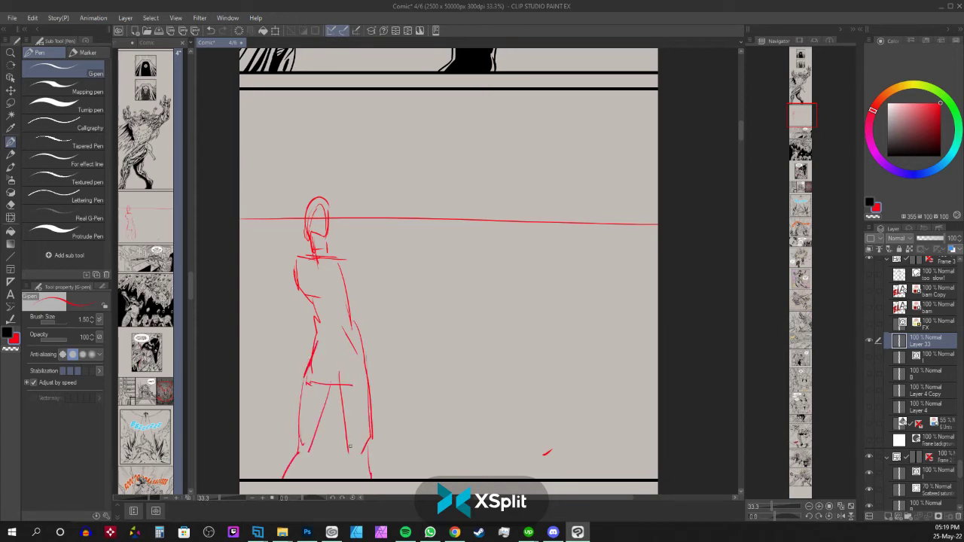
Refine the foreground figure's head outline, shoulders and torso, adding the front edge lines of the clothing
mouse_move(337, 258)
mouse_down()
mouse_move(354, 265)
mouse_move(328, 254)
mouse_move(329, 202)
mouse_up()
drag(340, 259, 384, 324)
drag(354, 287, 374, 316)
drag(304, 274, 307, 298)
mouse_move(328, 267)
mouse_down()
mouse_move(317, 334)
mouse_move(302, 383)
mouse_up()
mouse_move(337, 352)
mouse_down()
mouse_move(327, 383)
mouse_move(337, 384)
mouse_up()
Sketch both arms of the foreground figure, with a flaming orb around the hand nearer the panel's centre
mouse_move(304, 257)
mouse_down()
mouse_move(289, 280)
mouse_move(271, 355)
mouse_up()
drag(284, 307, 276, 363)
drag(288, 324, 276, 360)
drag(362, 293, 386, 340)
mouse_move(360, 278)
mouse_down()
mouse_move(390, 341)
mouse_move(411, 353)
mouse_move(393, 355)
mouse_move(397, 366)
mouse_move(412, 311)
mouse_move(419, 322)
mouse_move(408, 376)
mouse_move(384, 364)
mouse_up()
drag(379, 366, 382, 341)
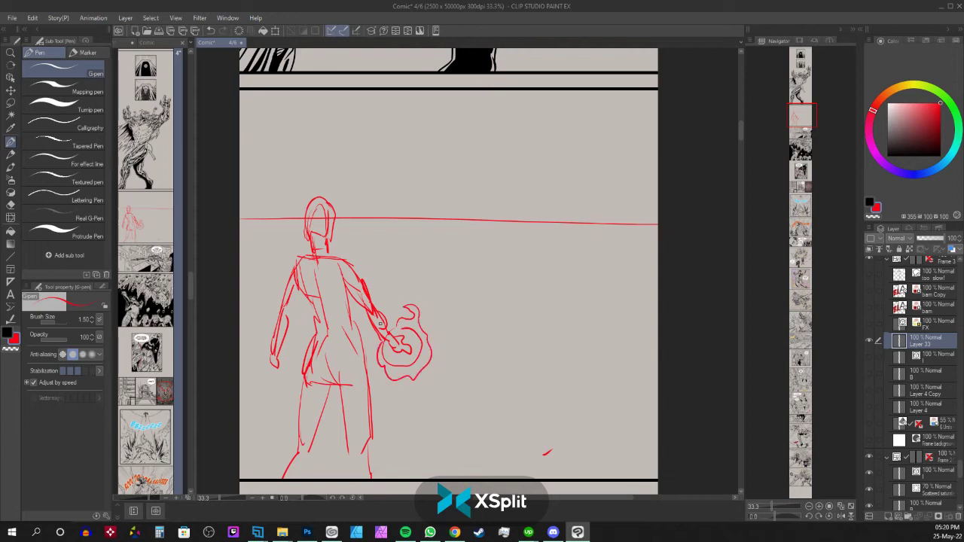
Draw the foreground figure's hair blowing back toward the panel's near edge
mouse_move(326, 234)
mouse_down()
mouse_move(294, 251)
mouse_move(274, 245)
mouse_up()
drag(321, 200, 269, 248)
drag(270, 250, 293, 258)
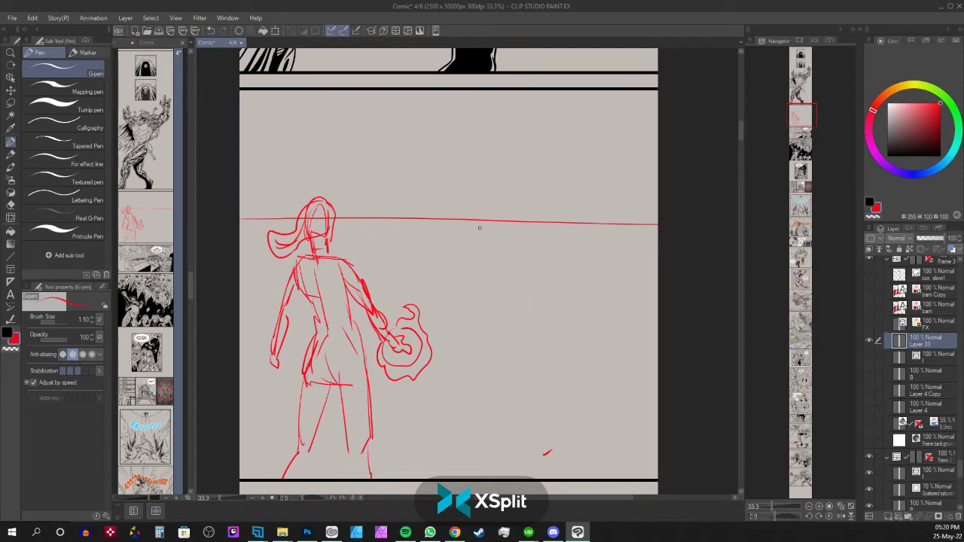
Sketch a smaller distant figure with its head on the horizon line, drawing the head, torso, upper arms and first leg
drag(517, 217, 503, 237)
mouse_move(518, 232)
mouse_down()
mouse_move(530, 237)
mouse_move(515, 235)
mouse_move(516, 259)
mouse_move(503, 258)
mouse_up()
drag(532, 237, 546, 253)
mouse_move(533, 234)
mouse_down()
mouse_move(544, 256)
mouse_move(511, 268)
mouse_move(533, 270)
mouse_up()
mouse_move(511, 265)
mouse_down()
mouse_move(503, 292)
mouse_move(521, 277)
mouse_move(536, 292)
mouse_move(500, 294)
mouse_move(498, 321)
mouse_up()
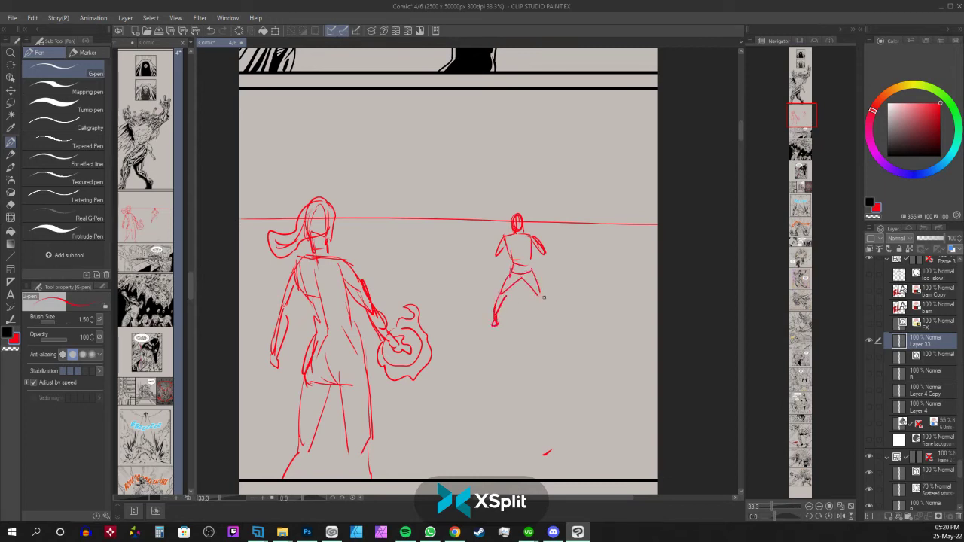
Finish the distant figure's second leg and foot, and draw flames around both hands
drag(539, 293, 549, 319)
drag(540, 250, 551, 267)
mouse_move(494, 258)
mouse_down()
mouse_move(487, 272)
mouse_move(478, 241)
mouse_up()
mouse_move(544, 273)
mouse_down()
mouse_move(554, 239)
mouse_move(564, 261)
mouse_up()
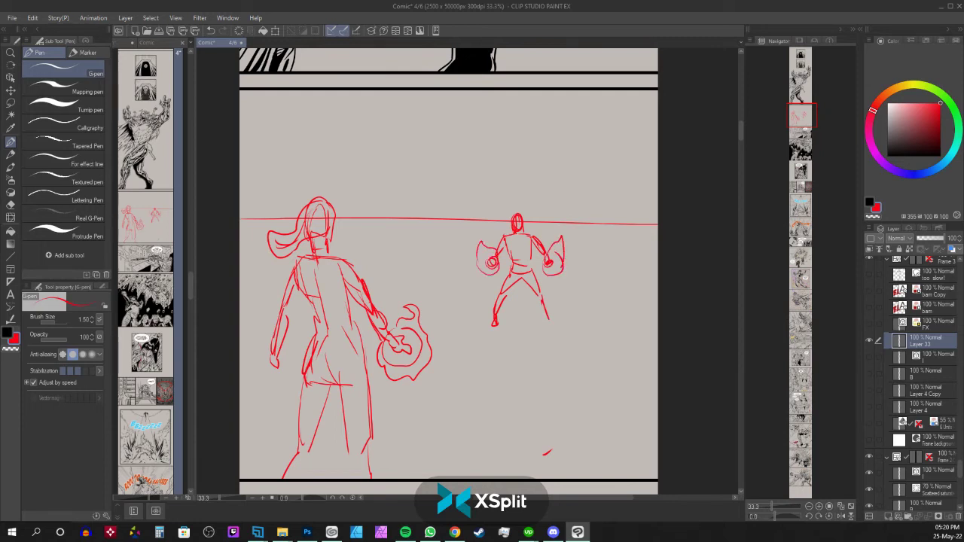
drag(544, 325, 550, 324)
Draw perspective lines across the ground converging on a horizon vanishing point beyond the distant figure, plus a slanted line across the foreground figure's chest
mouse_move(290, 461)
mouse_down()
mouse_move(463, 353)
mouse_move(618, 228)
mouse_up()
mouse_move(374, 467)
mouse_down()
mouse_move(616, 229)
mouse_move(475, 454)
mouse_up()
drag(622, 226, 570, 450)
drag(622, 224, 381, 329)
drag(240, 301, 403, 265)
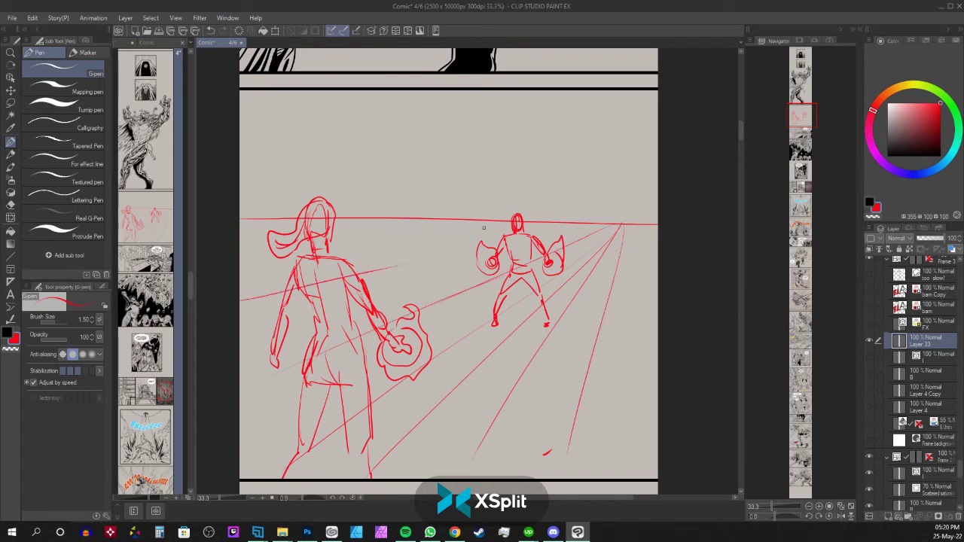
key(ctrl+minus)
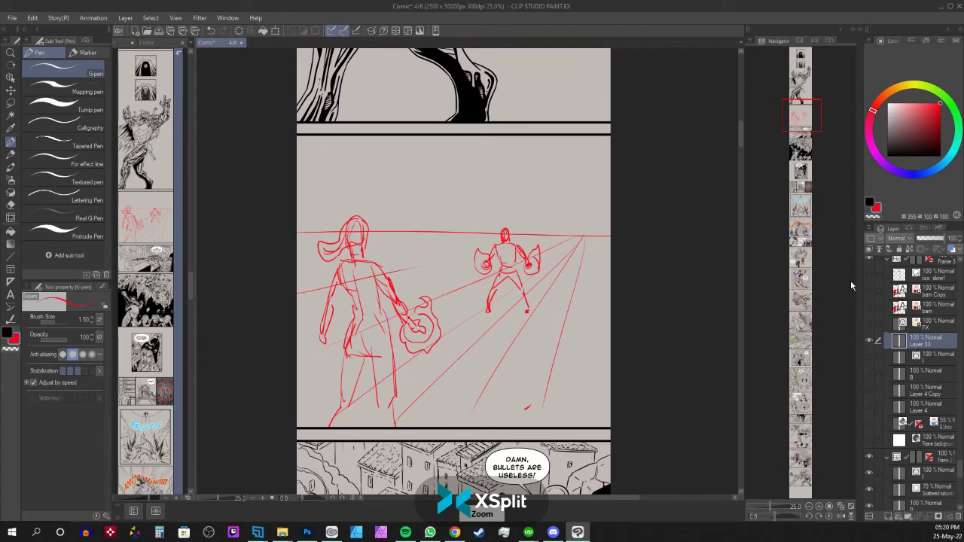
key(ctrl+equal)
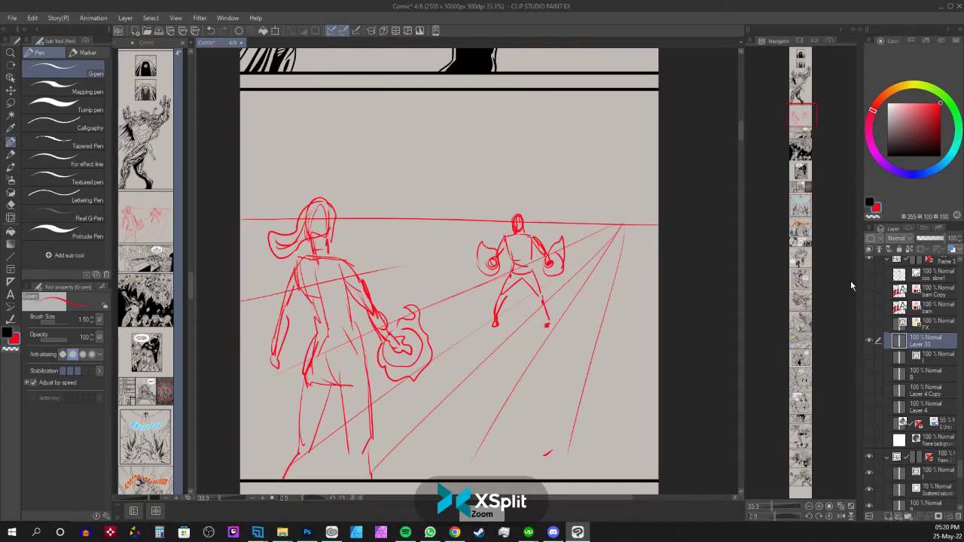
key(ctrl+minus)
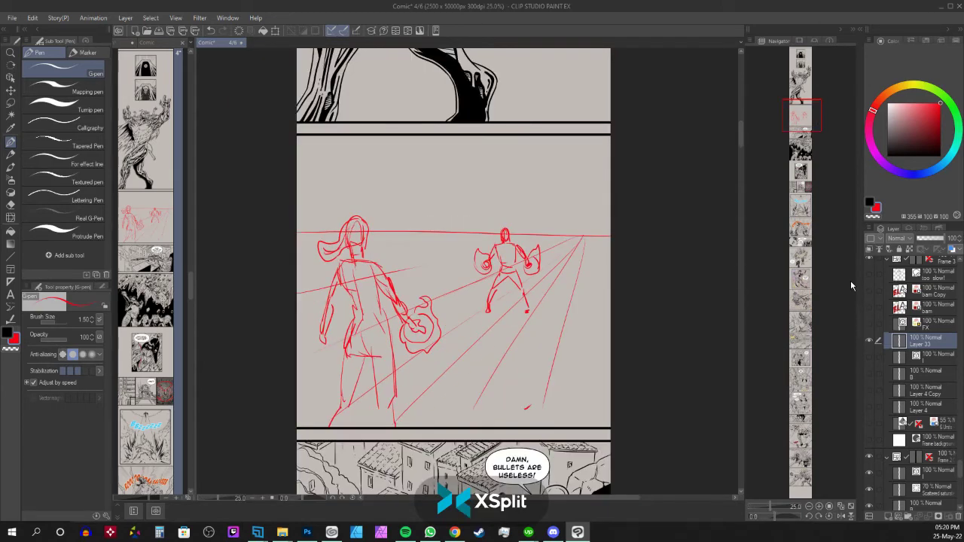
mouse_move(408, 142)
mouse_down()
mouse_move(405, 224)
mouse_move(435, 212)
mouse_up()
key(ctrl+z)
key(ctrl+z)
key(ctrl+z)
Try long vertical lines through both figures and a horizontal line at the distant figure's feet, and undo them
drag(348, 176, 340, 427)
drag(507, 154, 502, 376)
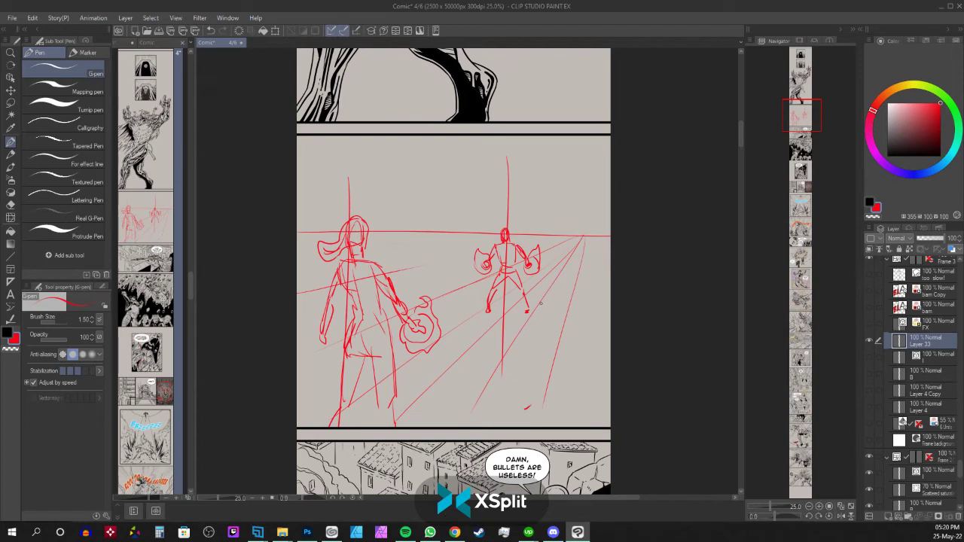
drag(439, 313, 610, 306)
key(ctrl+z)
key(ctrl+z)
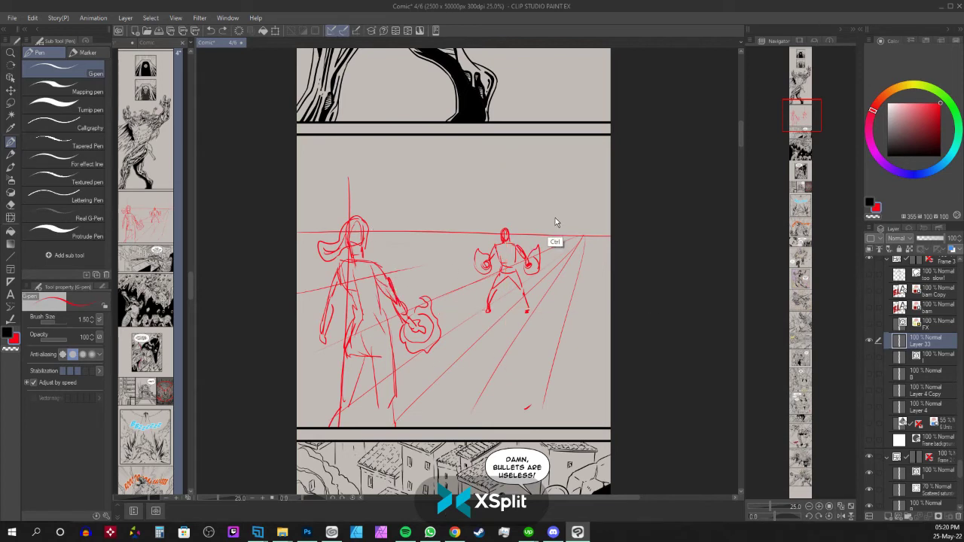
key(ctrl+z)
Draw vertical axes through both figures and a horizontal ground line at each figure's feet
key(ctrl+y)
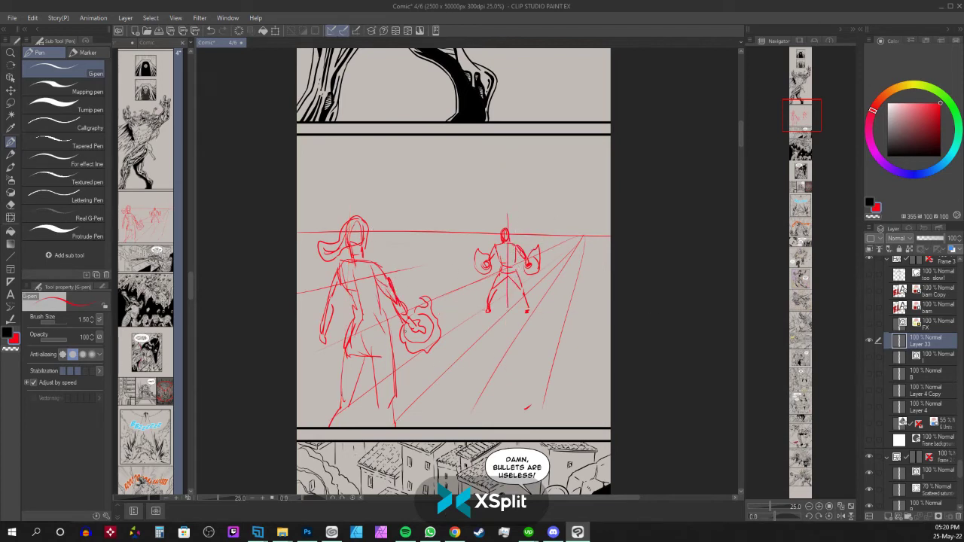
key(ctrl+y)
drag(494, 312, 594, 314)
drag(297, 404, 503, 400)
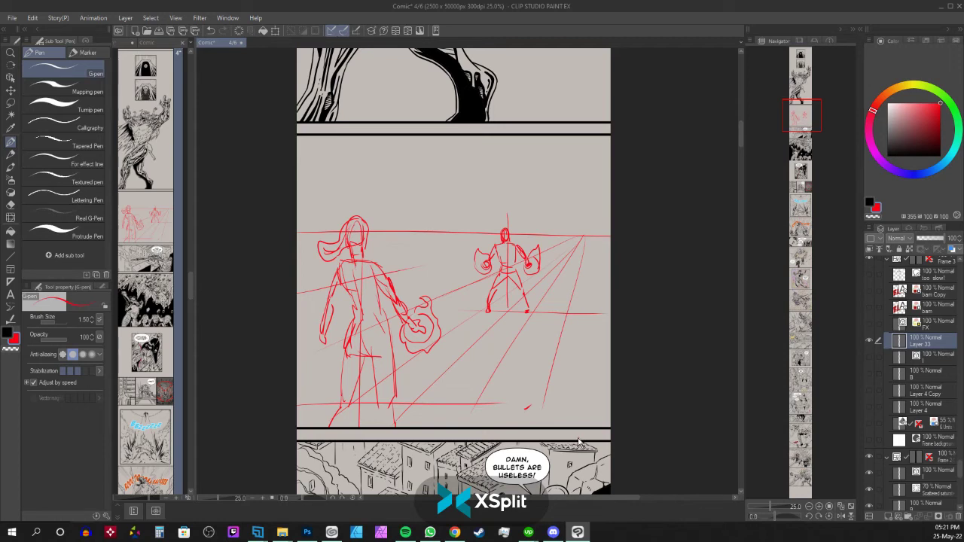
Transform the whole red sketch, rotating it 6.4° clockwise and scaling it to 109% to fill the panel
key(ctrl+t)
mouse_move(614, 206)
mouse_down()
mouse_move(626, 231)
mouse_move(628, 297)
mouse_move(620, 232)
mouse_up()
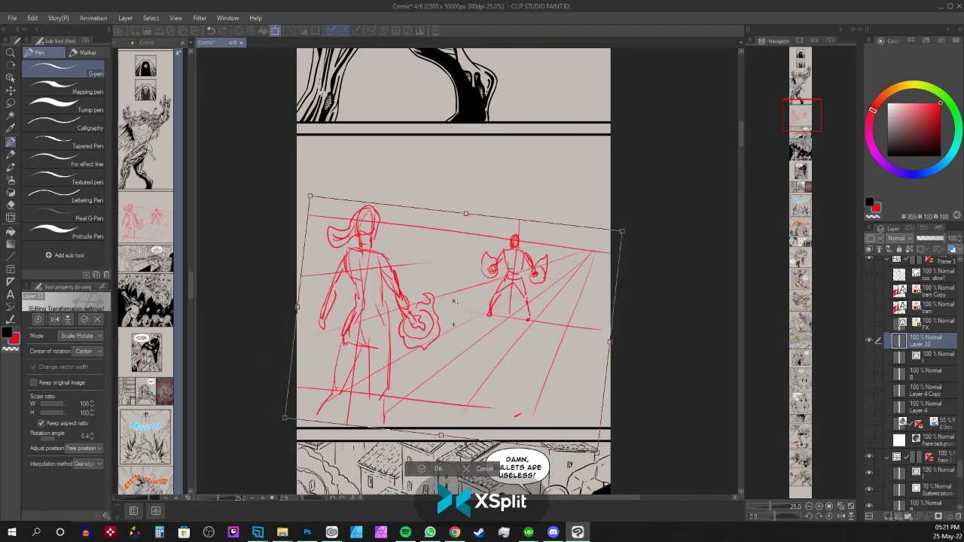
drag(301, 189, 281, 171)
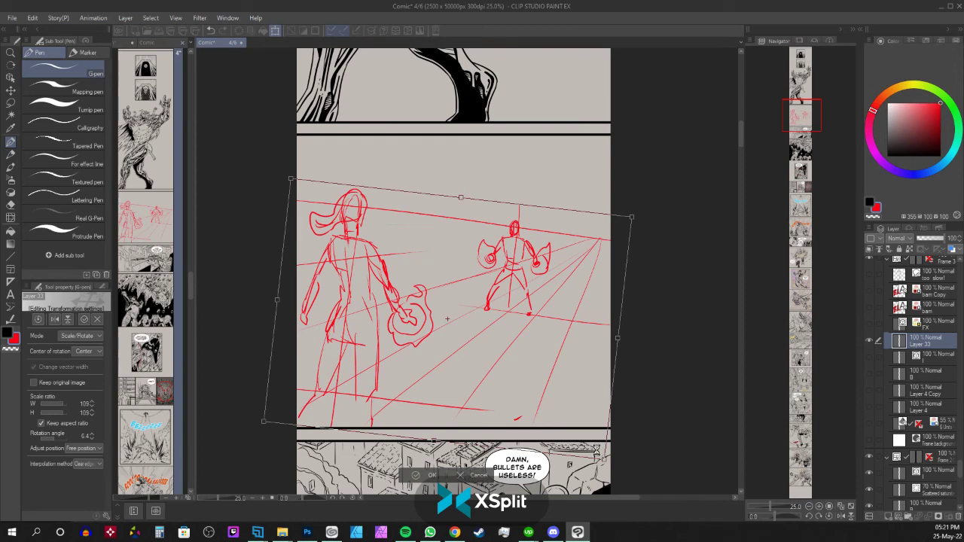
key(Return)
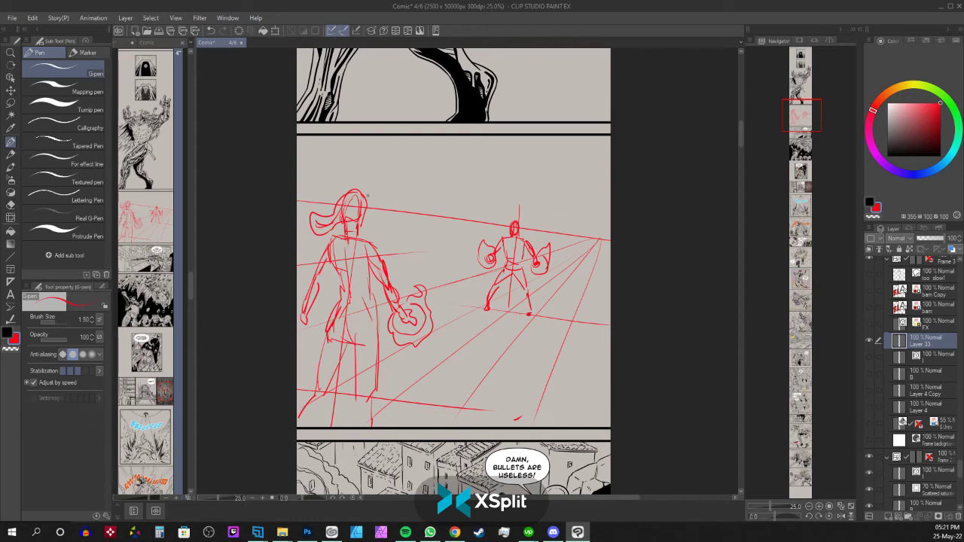
Try level horizontal and upright vertical reference lines over the tilted sketch, undoing each of them
drag(368, 202, 580, 189)
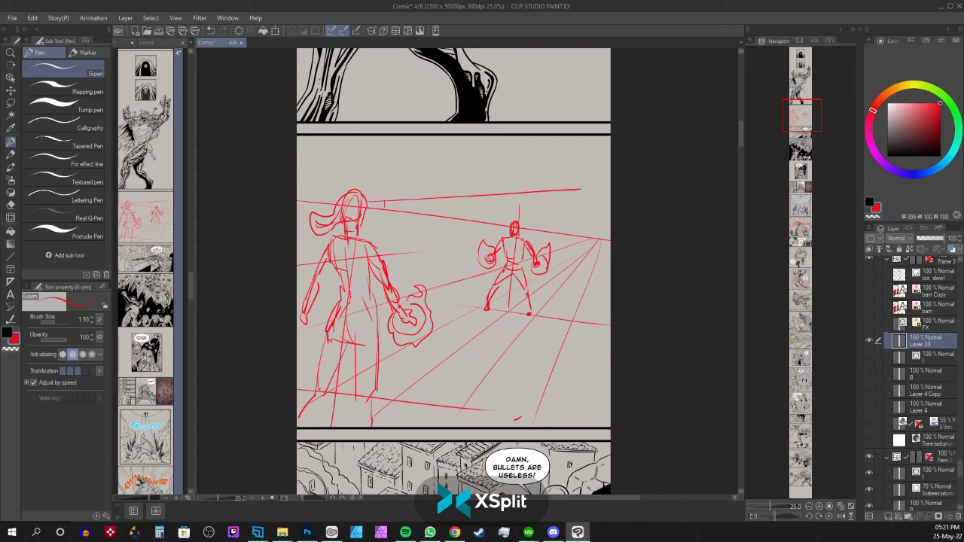
key(ctrl+z)
drag(502, 163, 509, 318)
drag(328, 163, 332, 414)
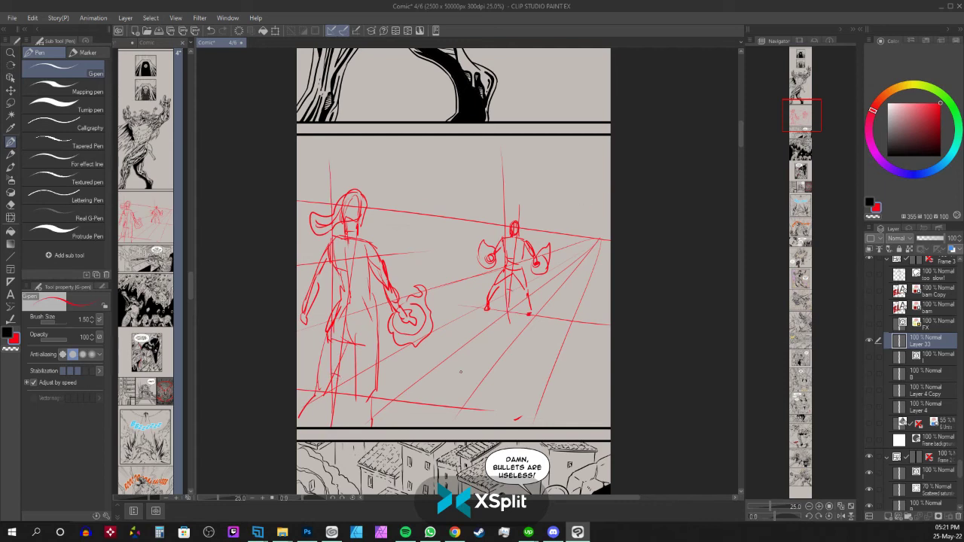
key(ctrl+z)
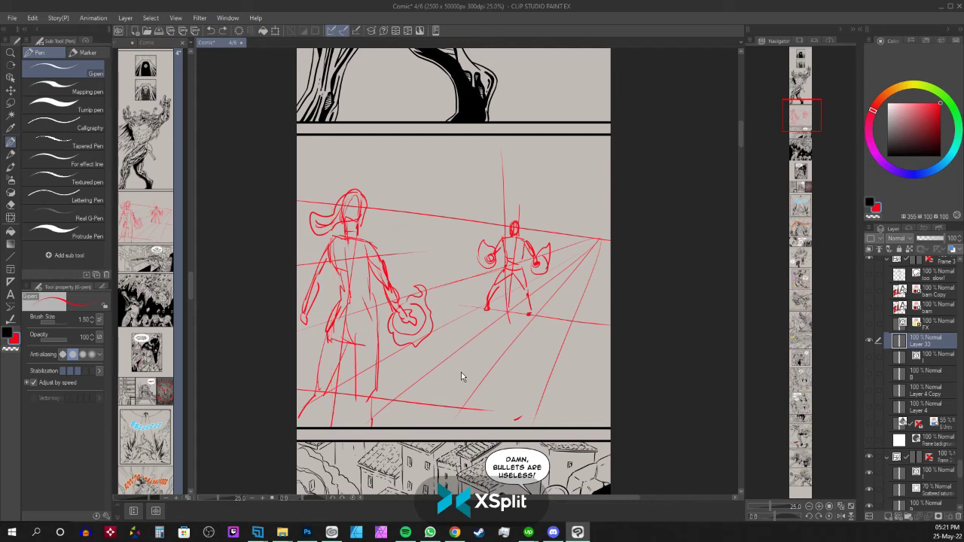
drag(297, 200, 610, 192)
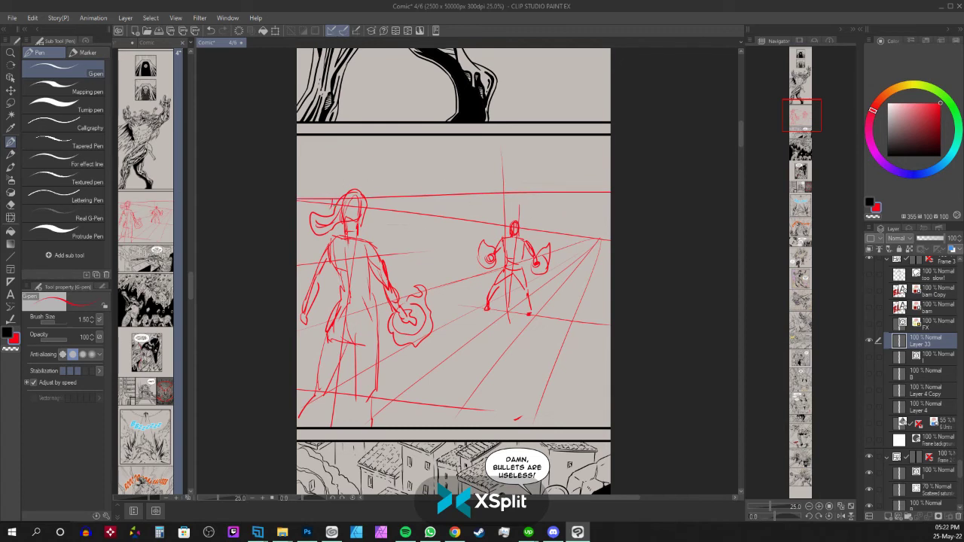
key(ctrl+z)
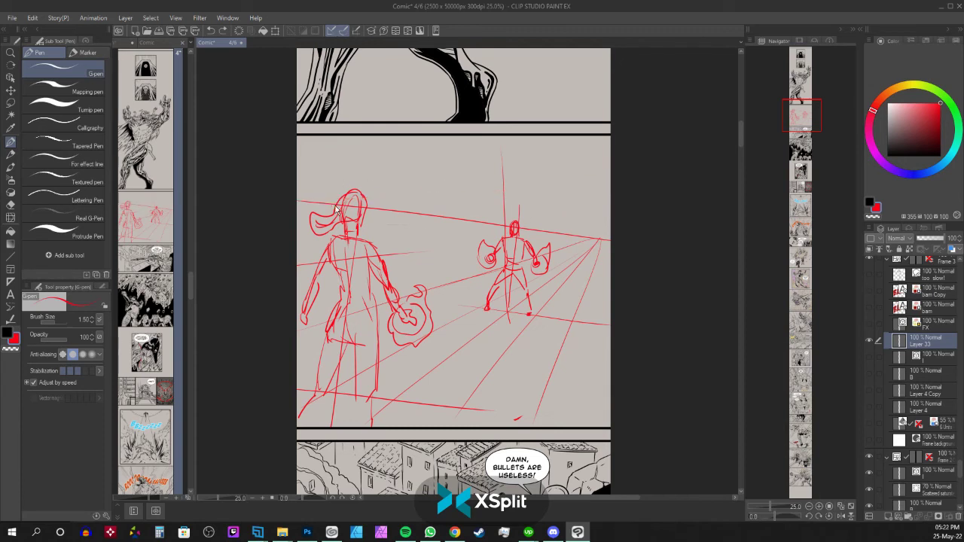
key(ctrl+z)
Sketch a small camera icon above the tilted horizon, with curved clockwise rotation arrows around it
mouse_move(433, 175)
mouse_down()
mouse_move(435, 196)
mouse_move(465, 168)
mouse_move(465, 192)
mouse_up()
mouse_move(465, 168)
mouse_down()
mouse_move(467, 192)
mouse_move(455, 172)
mouse_move(484, 167)
mouse_up()
mouse_move(449, 201)
mouse_down()
mouse_move(420, 192)
mouse_move(412, 179)
mouse_up()
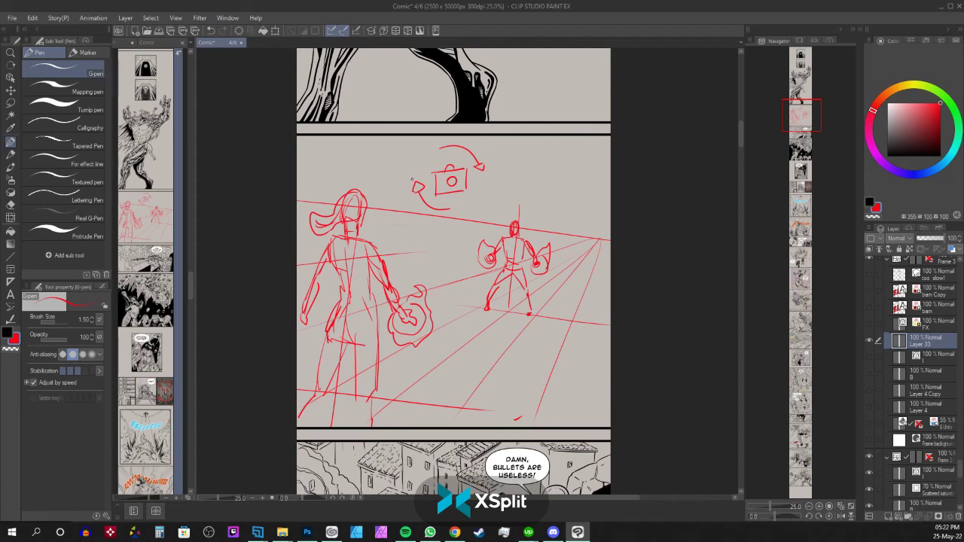
Select the camera icon and its arrows, rotate them 22.5° clockwise, and deselect
key(m)
mouse_move(485, 141)
mouse_down()
mouse_move(411, 152)
mouse_move(471, 209)
mouse_move(517, 142)
mouse_move(522, 151)
mouse_move(517, 142)
mouse_up()
key(p)
key(ctrl+t)
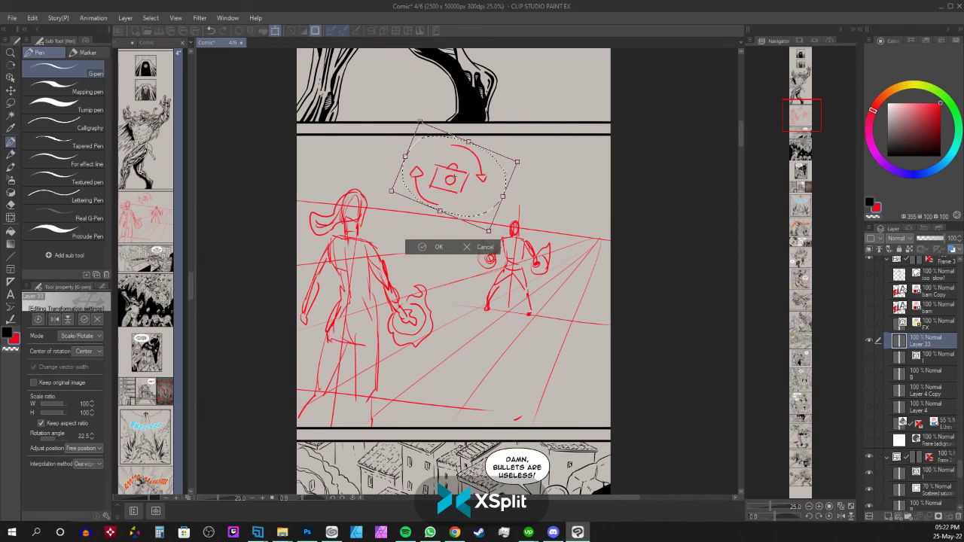
key(Escape)
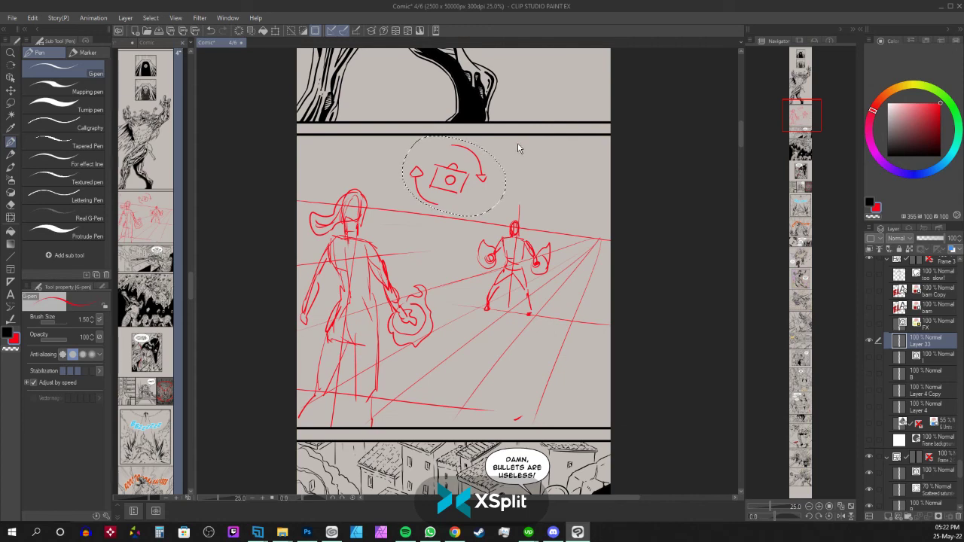
key(ctrl+d)
Draw a slanted arrow beside the camera icon pointing down toward the distant figure
drag(533, 148, 517, 190)
mouse_move(512, 175)
mouse_down()
mouse_move(509, 205)
mouse_move(529, 188)
mouse_up()
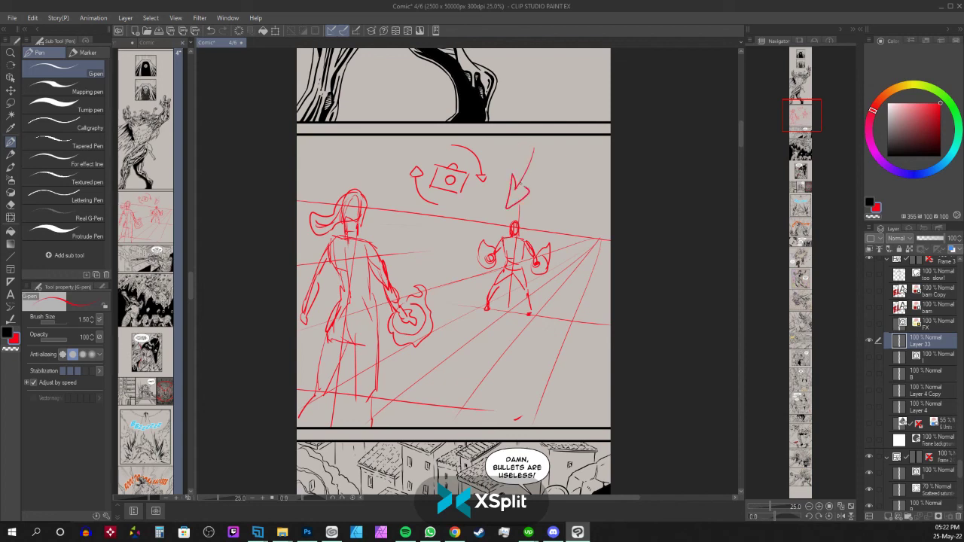